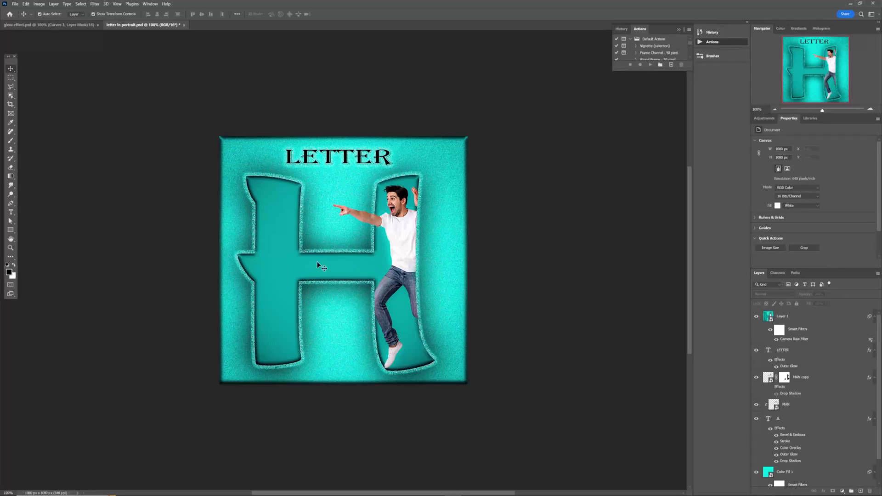
Create a new 1080 × 1080 px square document from the preset.
key(ctrl+n)
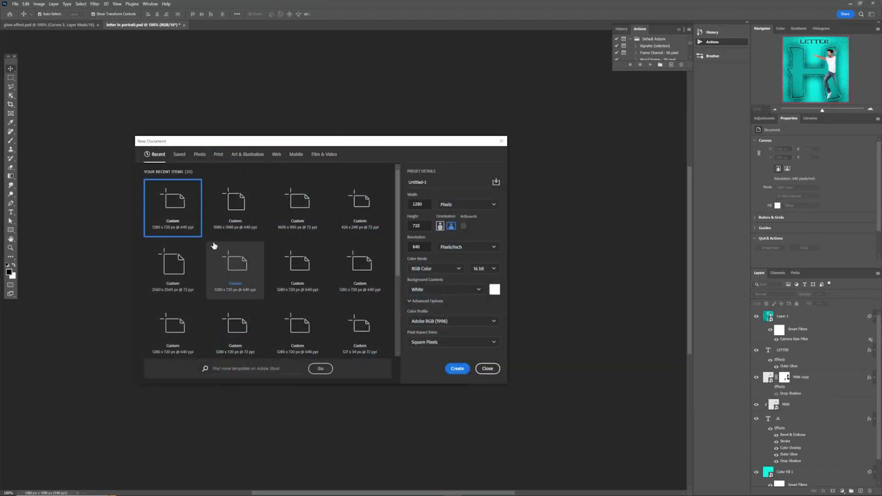
click(224, 215)
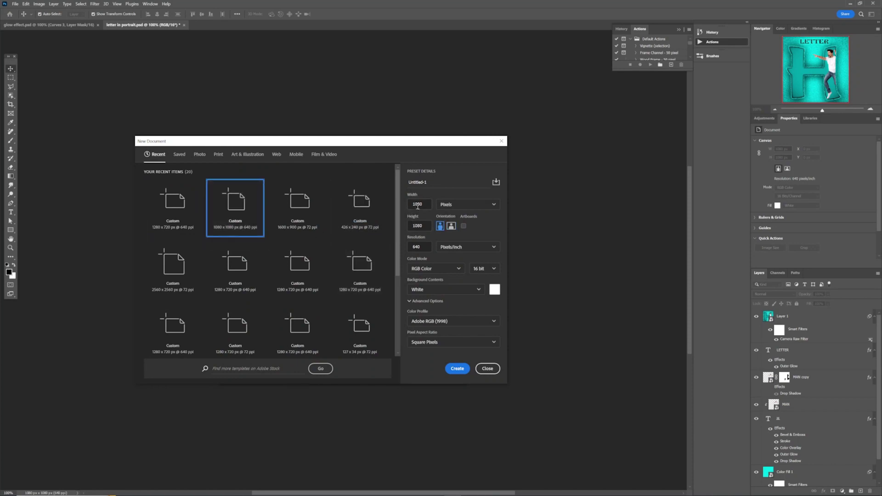
click(458, 369)
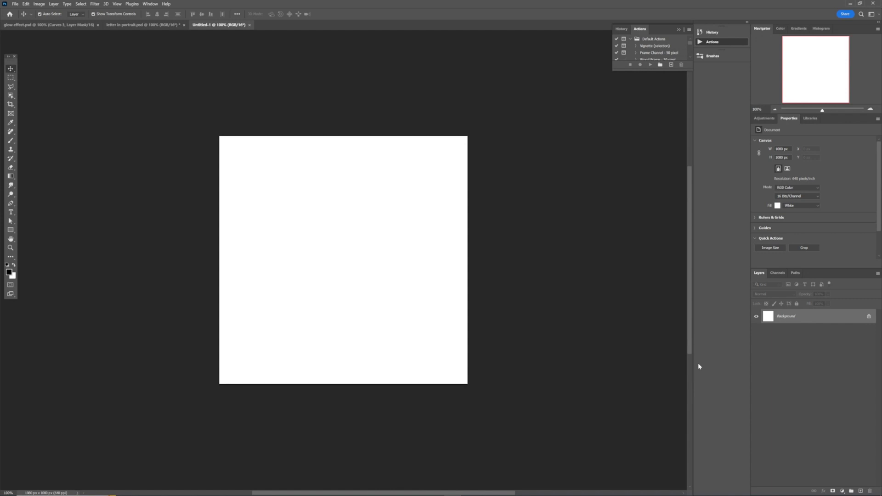
Add a bright teal (#0ce4d7) Solid Color fill layer covering the canvas.
click(842, 491)
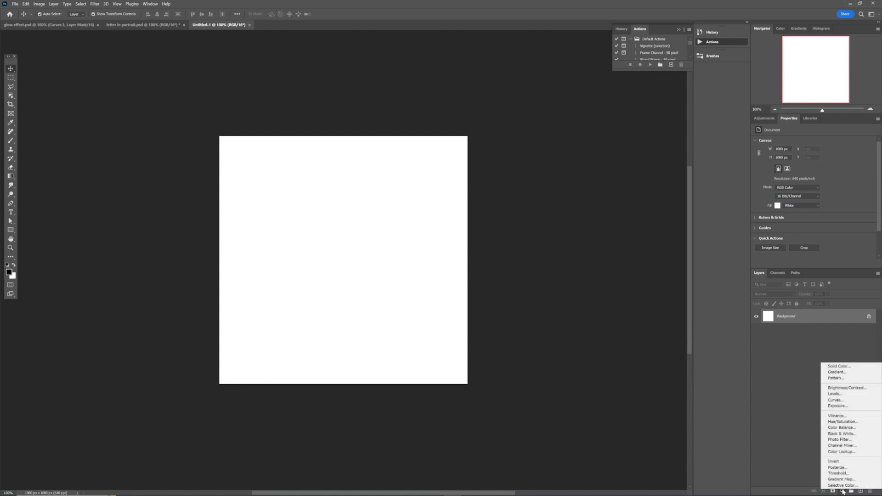
click(836, 366)
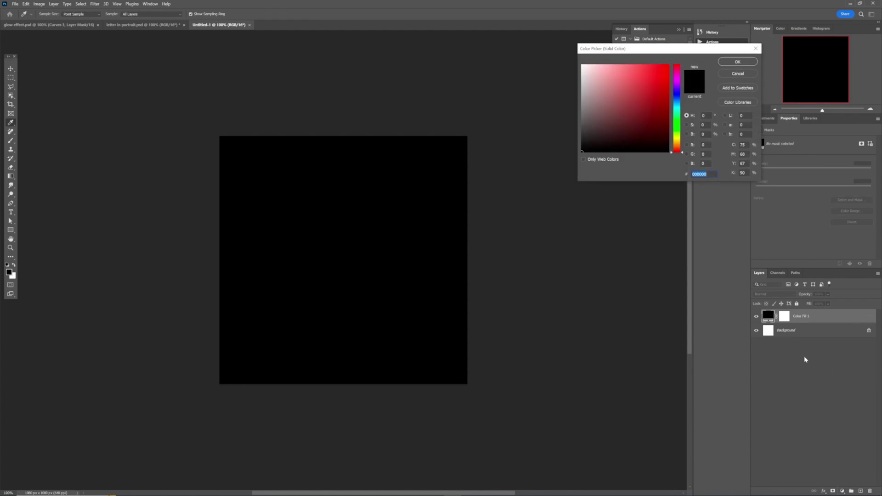
click(676, 110)
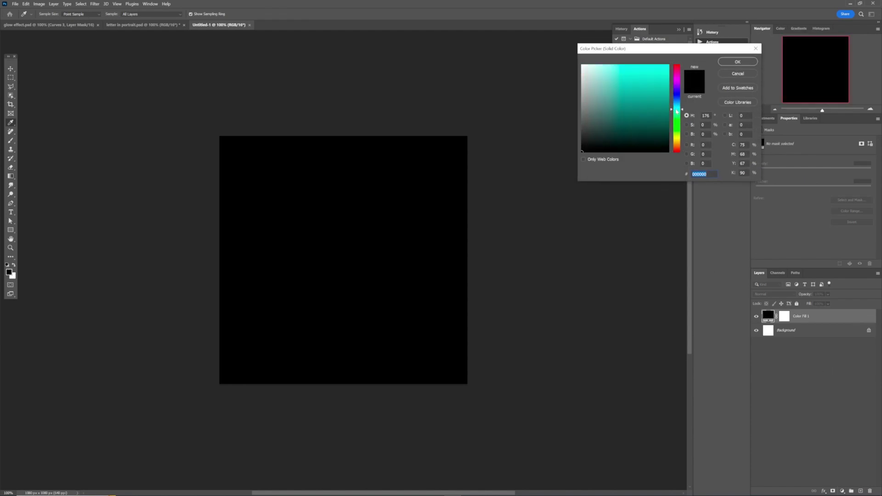
click(663, 79)
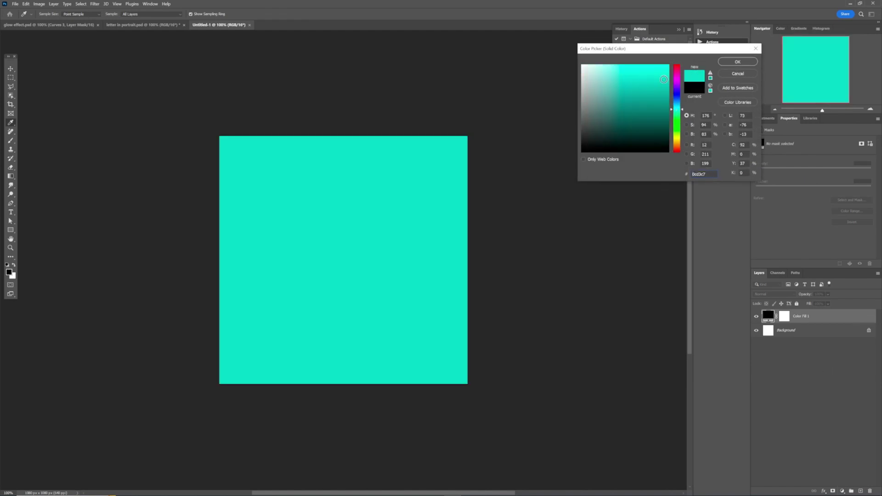
drag(664, 79, 664, 73)
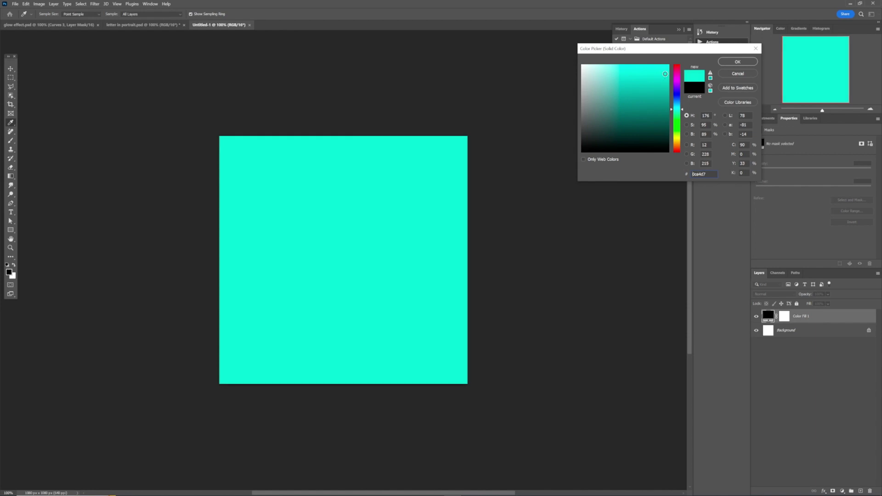
click(735, 62)
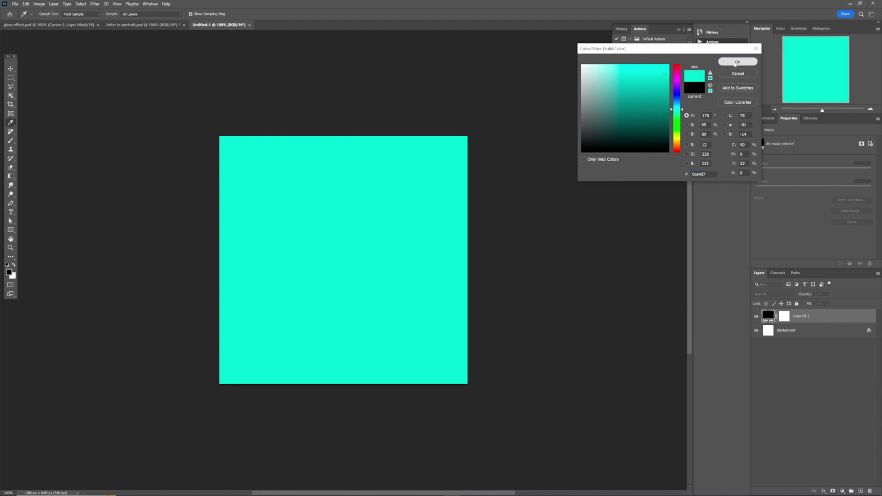
Convert the teal fill to a smart object and add heavy Camera Raw grain.
right_click(822, 316)
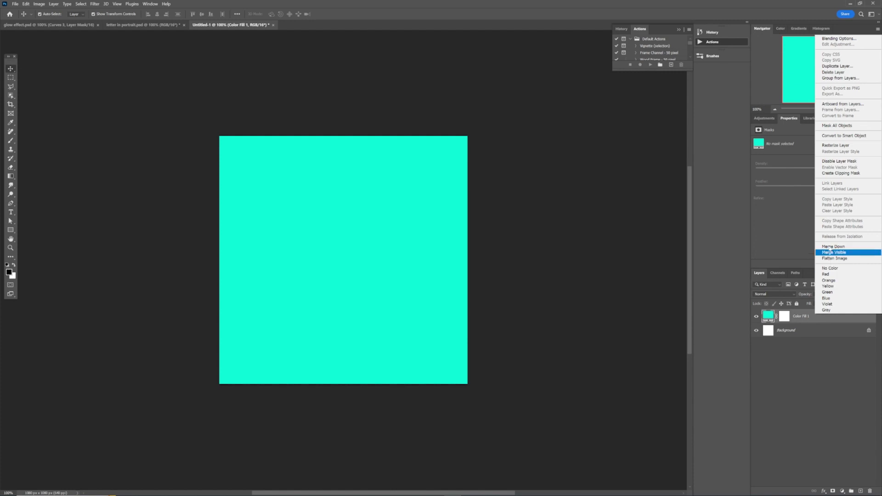
click(831, 137)
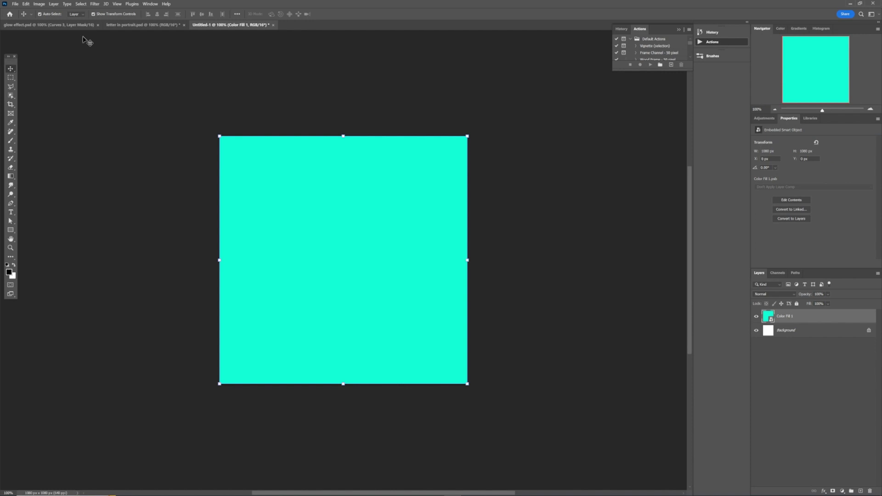
click(94, 4)
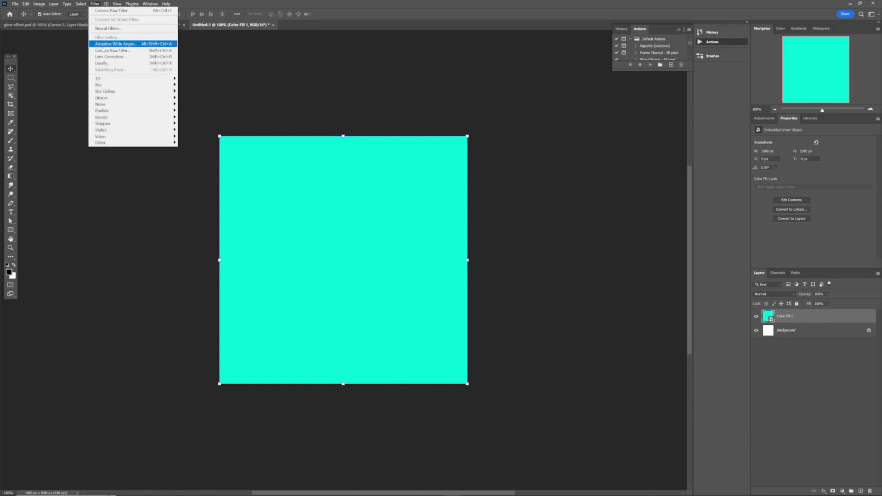
click(102, 50)
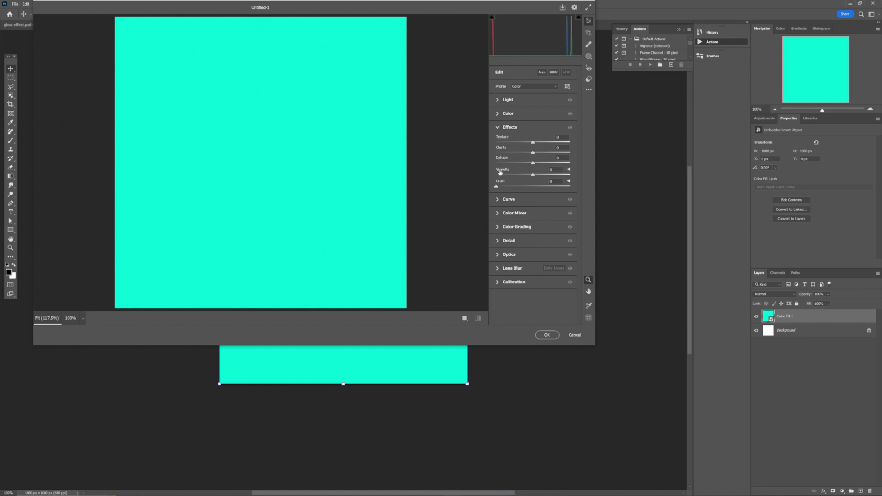
drag(496, 187, 568, 186)
click(553, 335)
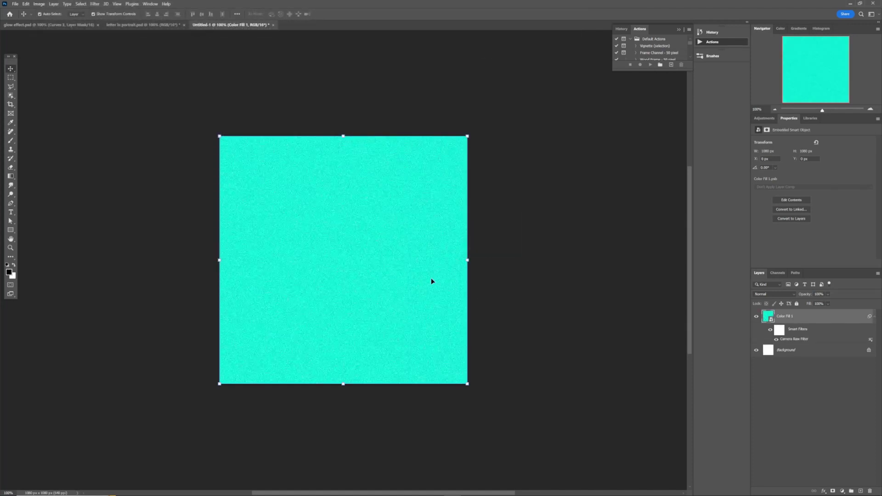
Type a letter H on the canvas with the Type tool.
click(12, 214)
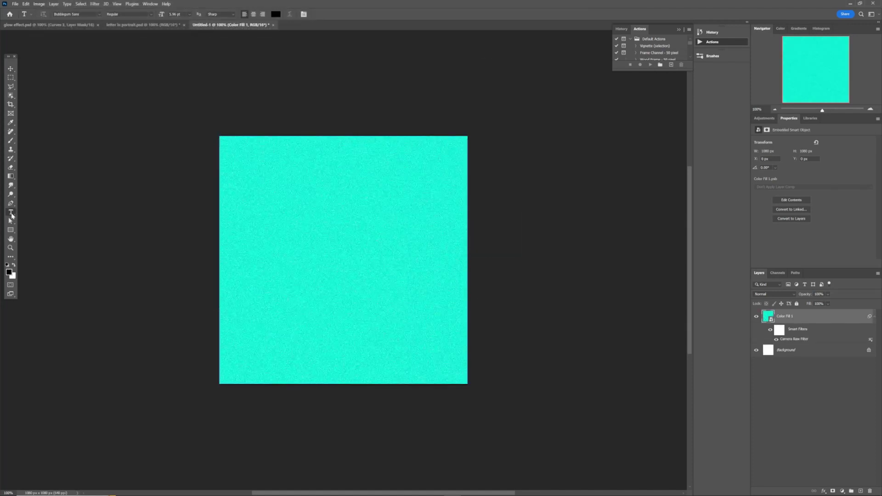
click(265, 243)
text(H)
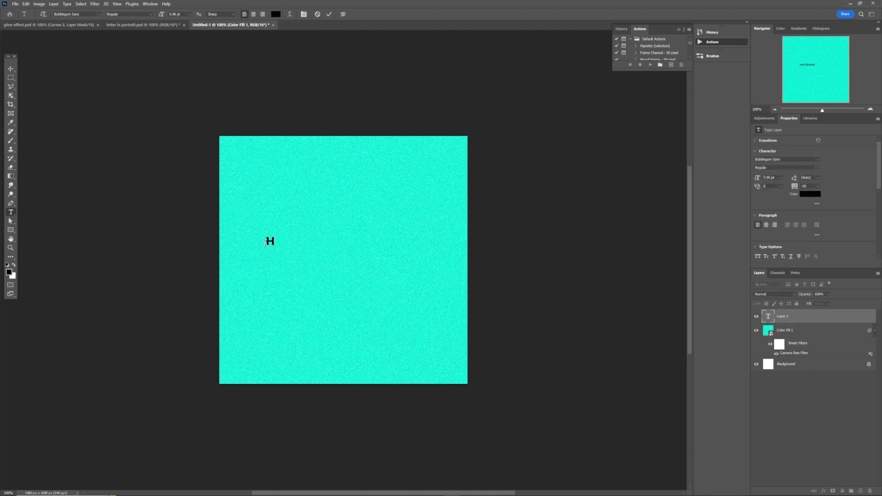
click(316, 69)
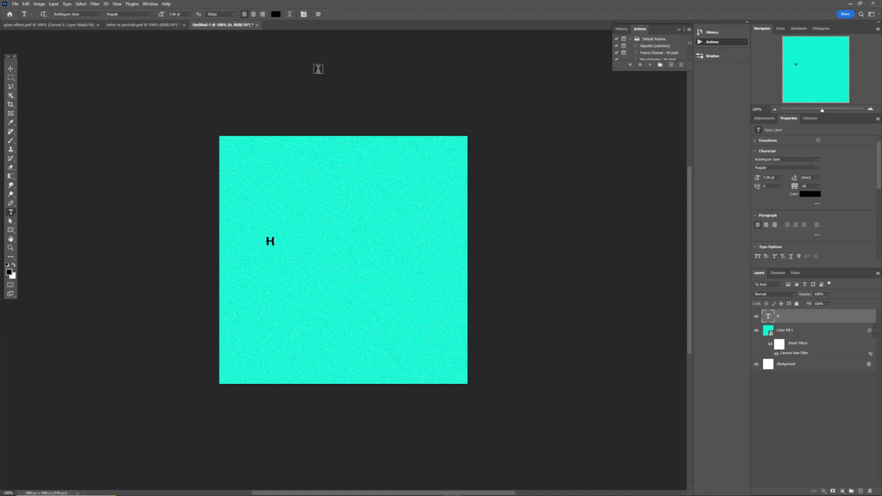
Enlarge the Bubblegum Sans H and centre it over the grainy teal square.
key(v)
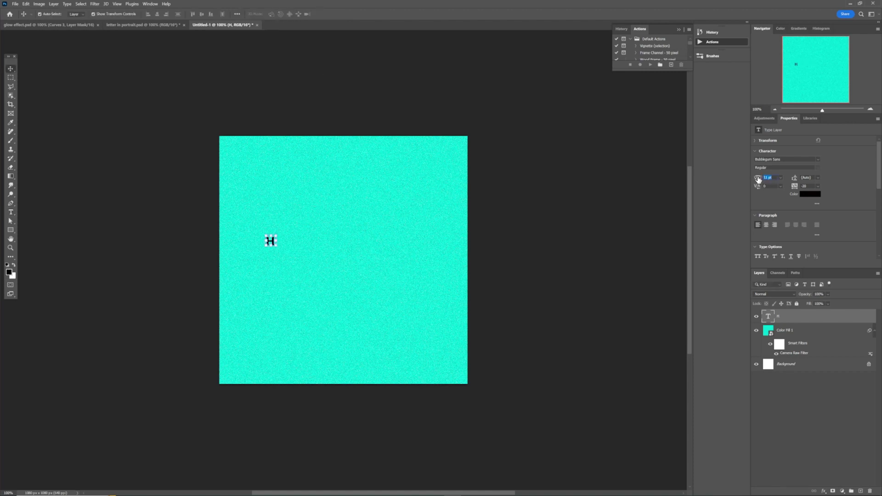
drag(757, 178, 787, 181)
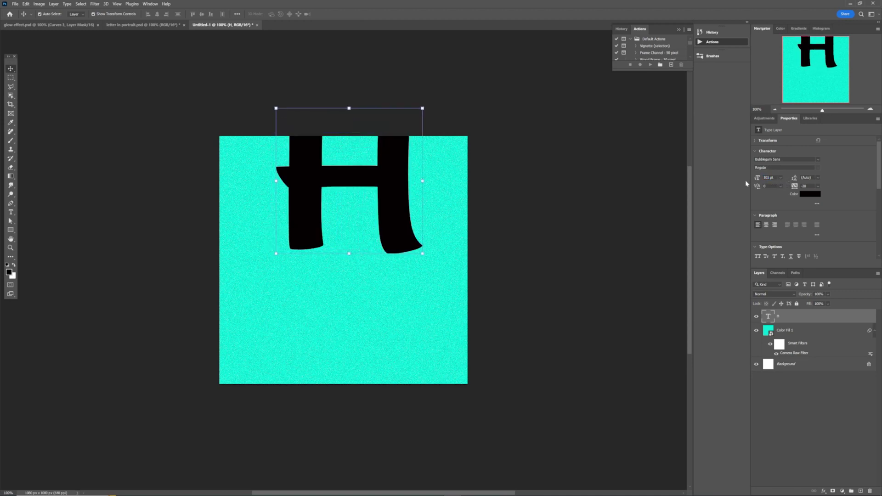
drag(379, 192, 370, 261)
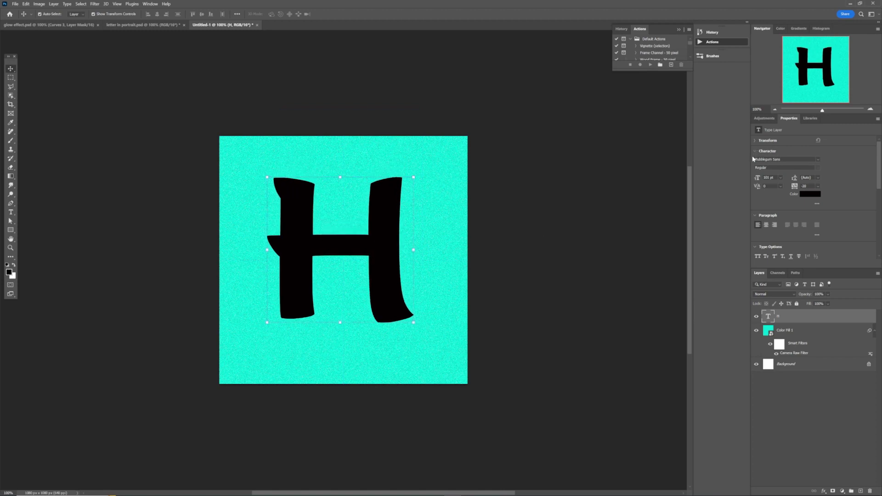
drag(757, 179, 743, 183)
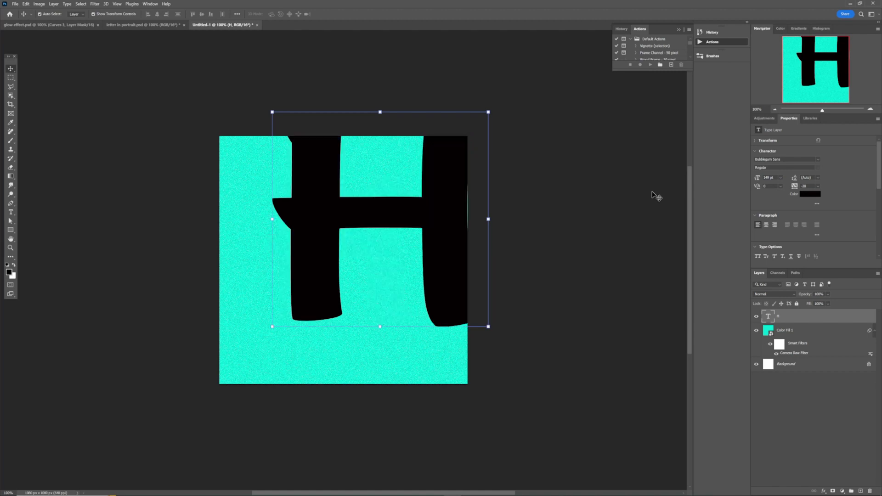
drag(423, 210, 387, 256)
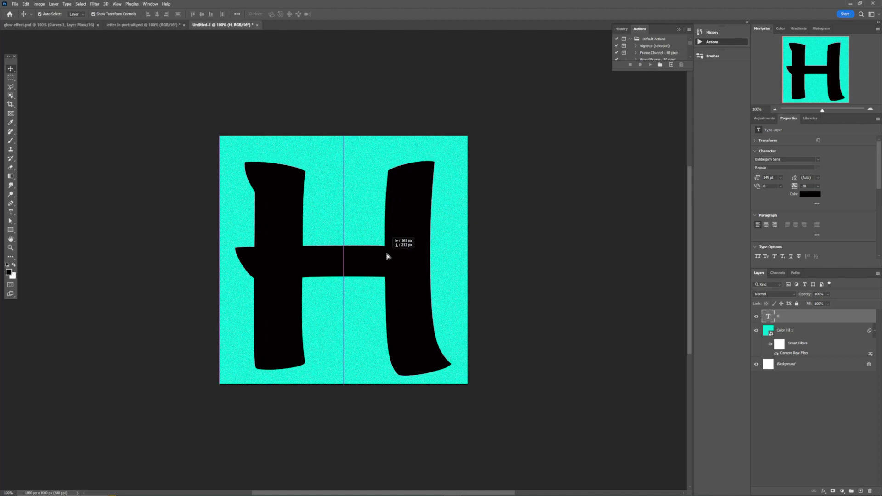
drag(387, 256, 387, 258)
click(355, 102)
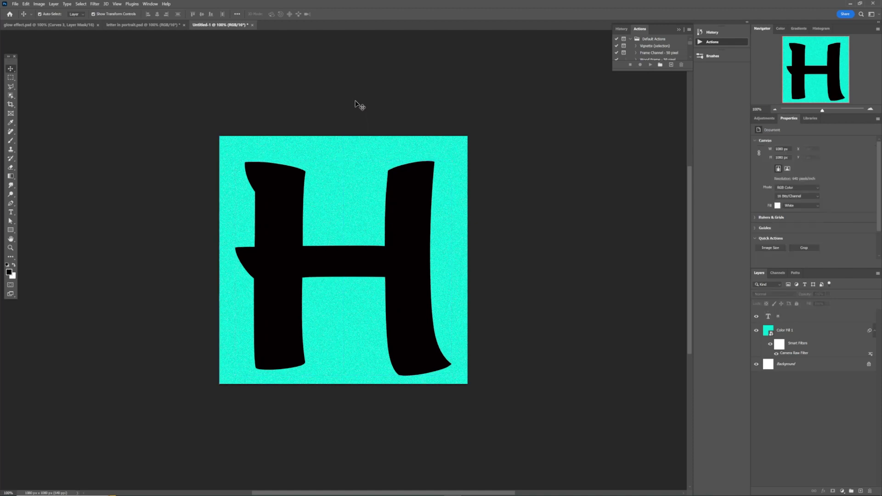
click(793, 318)
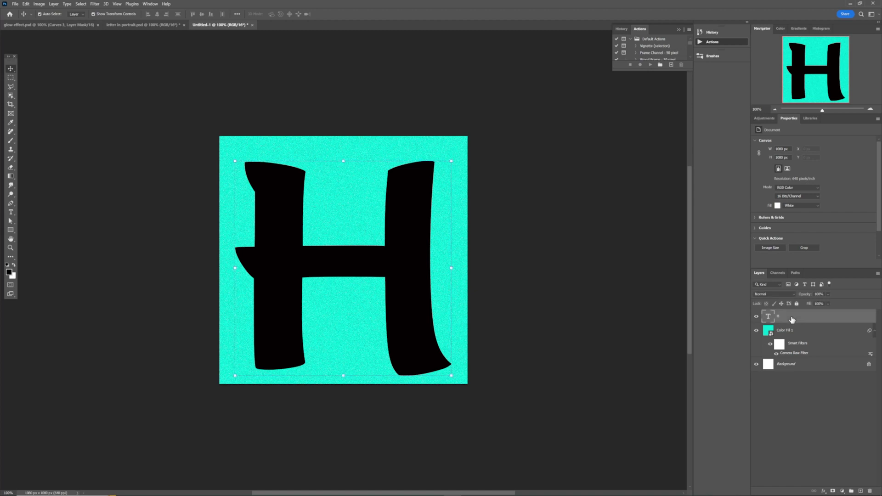
Give the H a darker teal Color Overlay and switch on a Stroke outline.
double_click(815, 318)
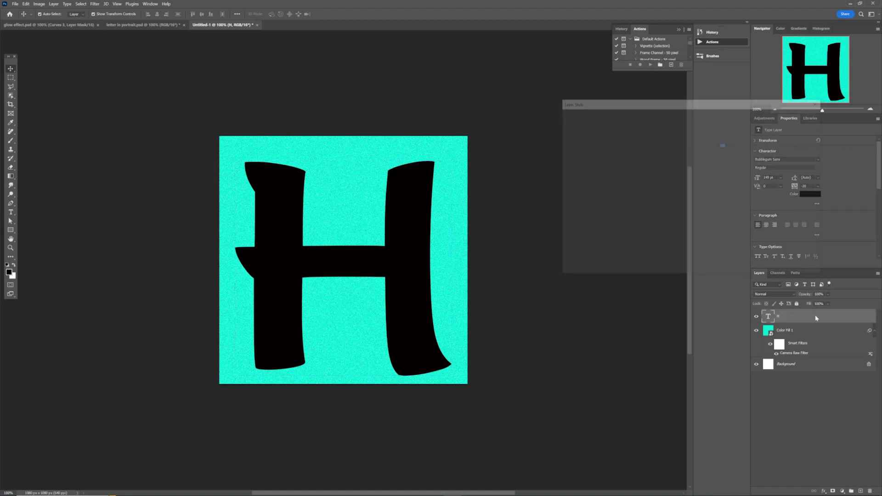
click(565, 206)
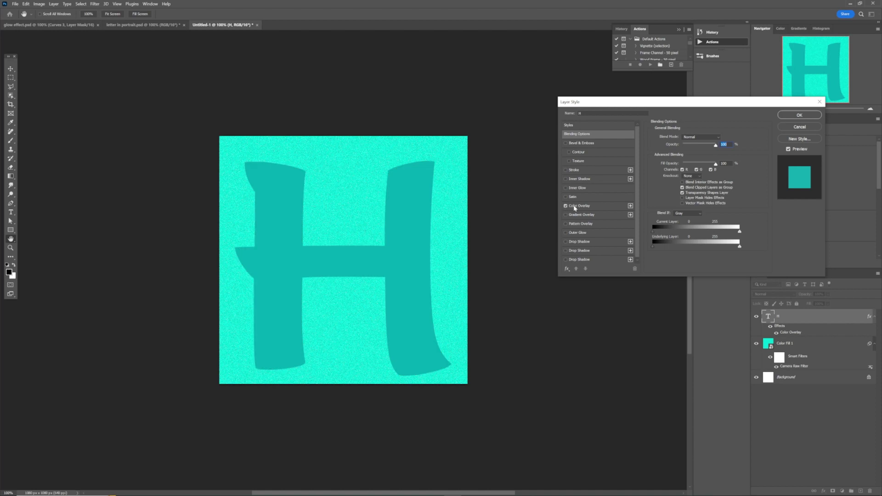
click(589, 208)
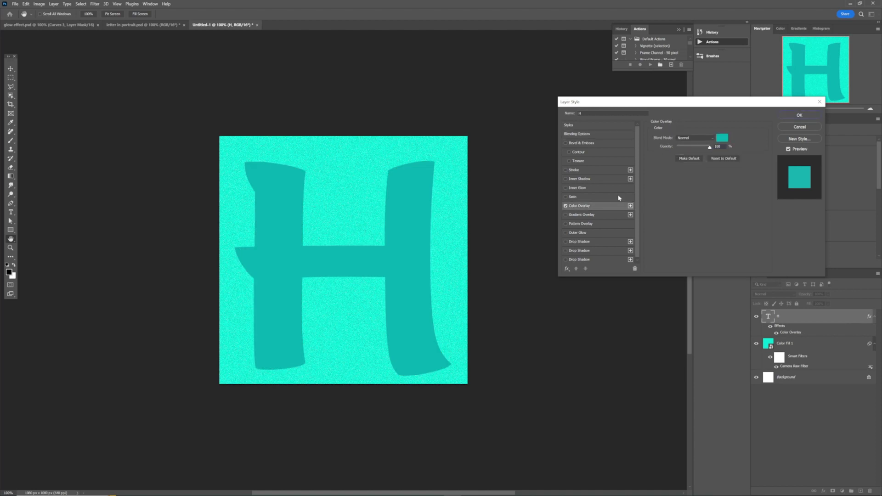
click(720, 138)
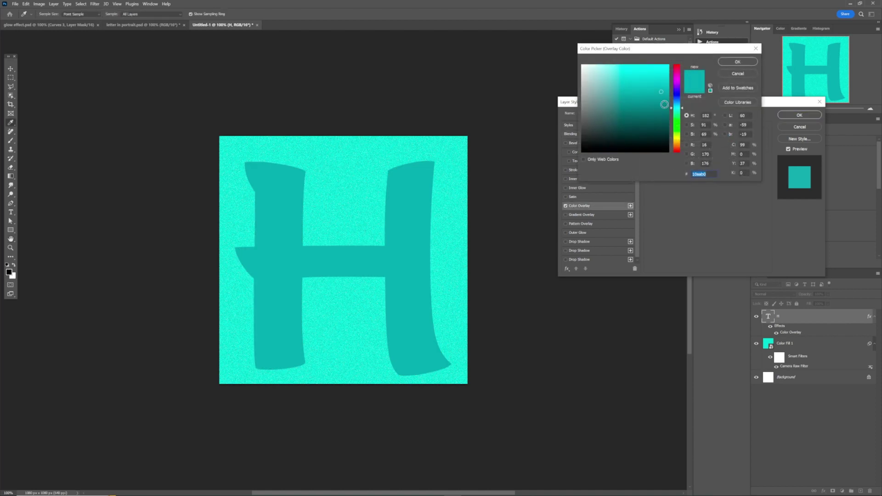
click(660, 86)
drag(660, 85, 665, 94)
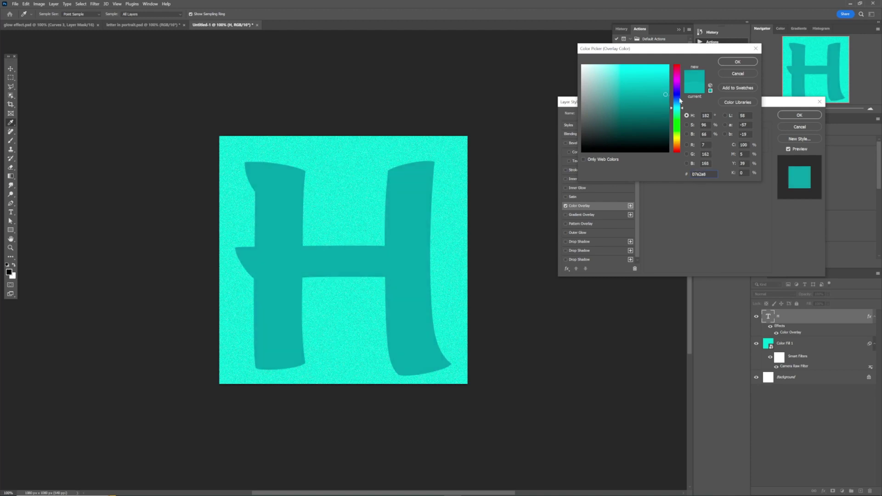
click(736, 62)
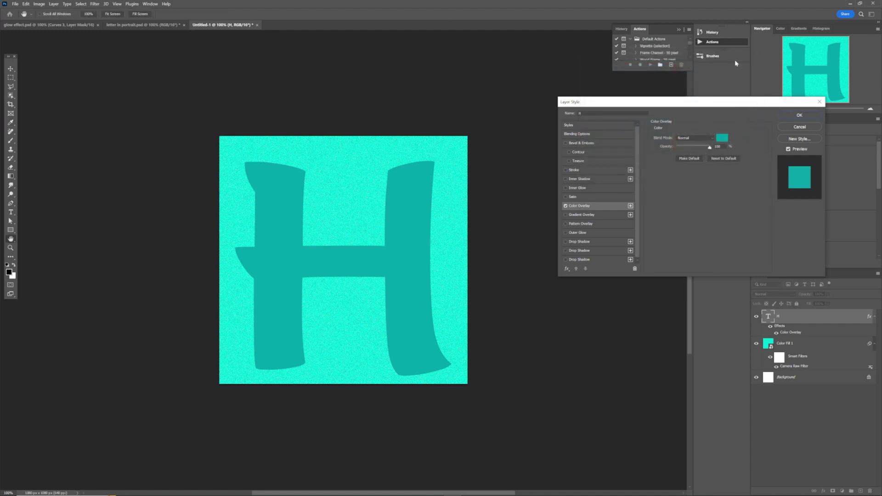
click(566, 171)
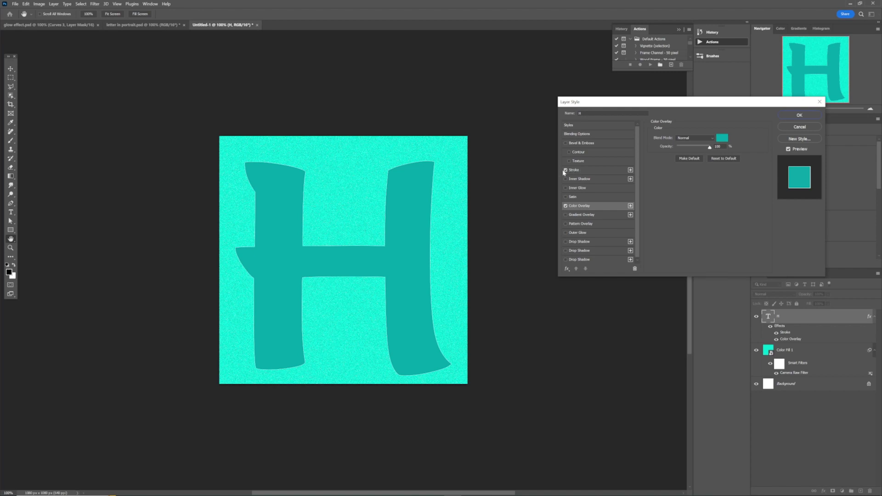
Add an Inner Bevel, Smooth Bevel & Emboss with Contour to the H.
click(566, 143)
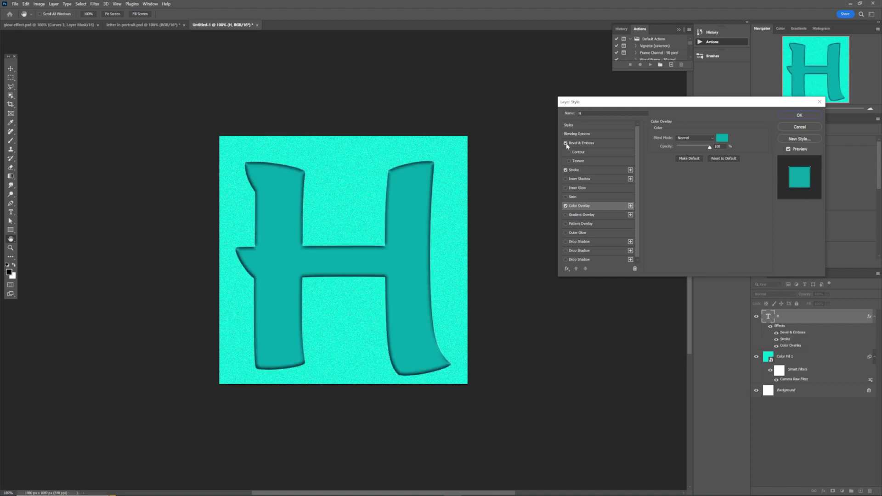
click(583, 144)
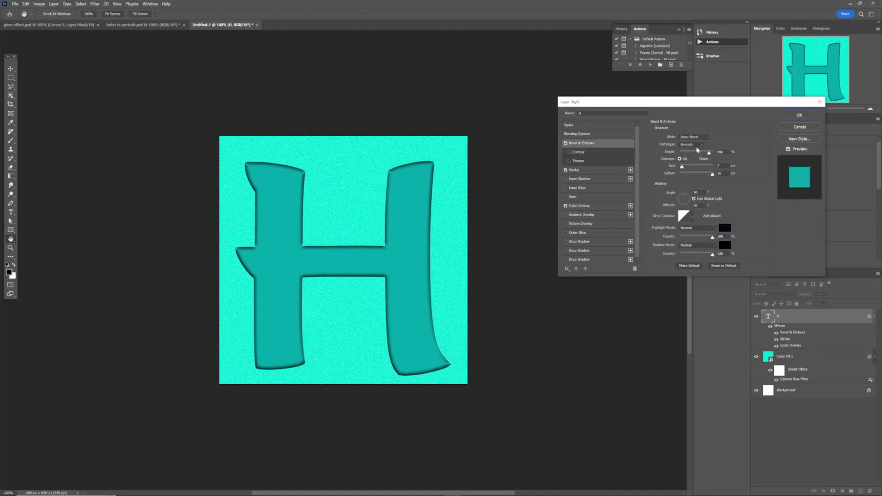
click(569, 152)
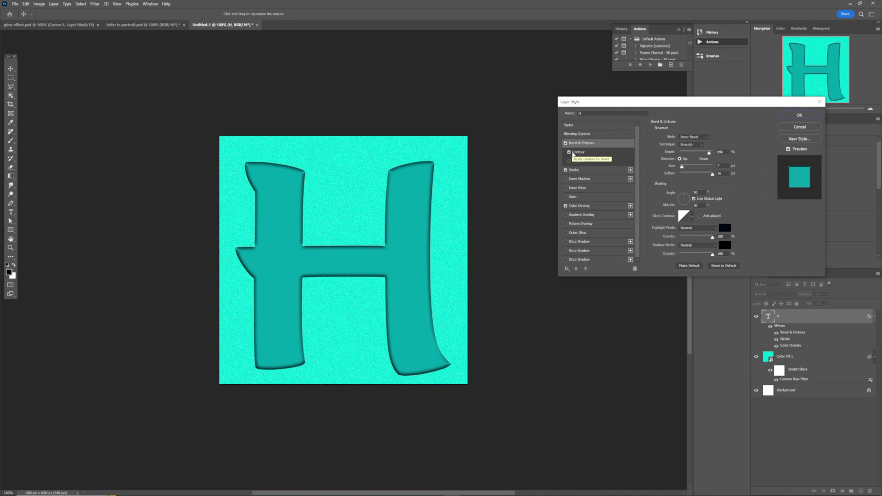
Add a pale Color Dodge Outer Glow to the H with spread lowered to 2%.
click(565, 233)
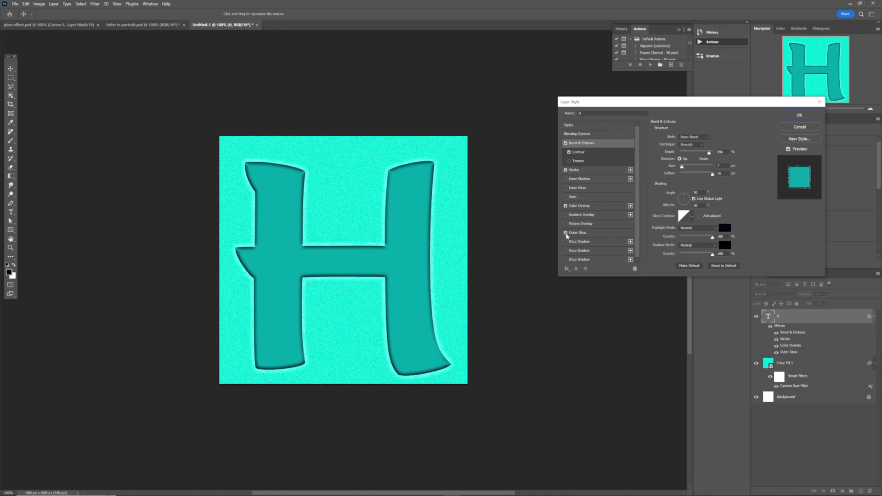
click(592, 234)
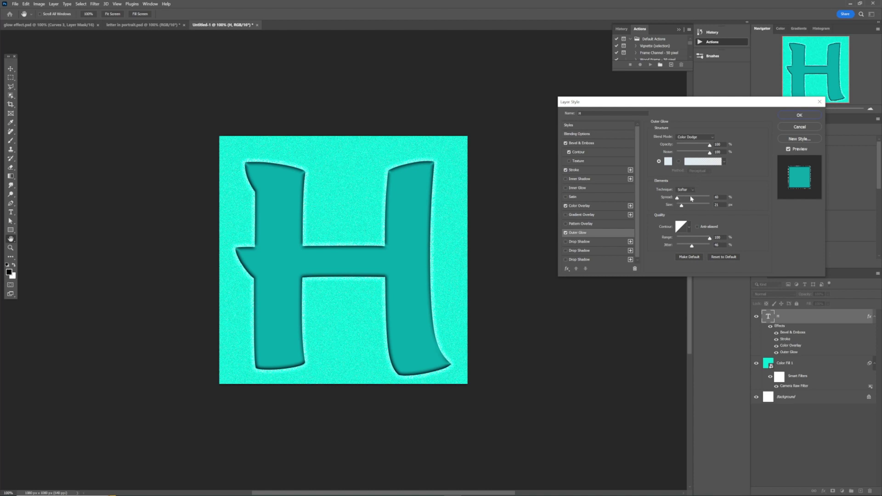
mouse_move(692, 198)
mouse_down()
mouse_move(680, 197)
mouse_move(680, 208)
mouse_up()
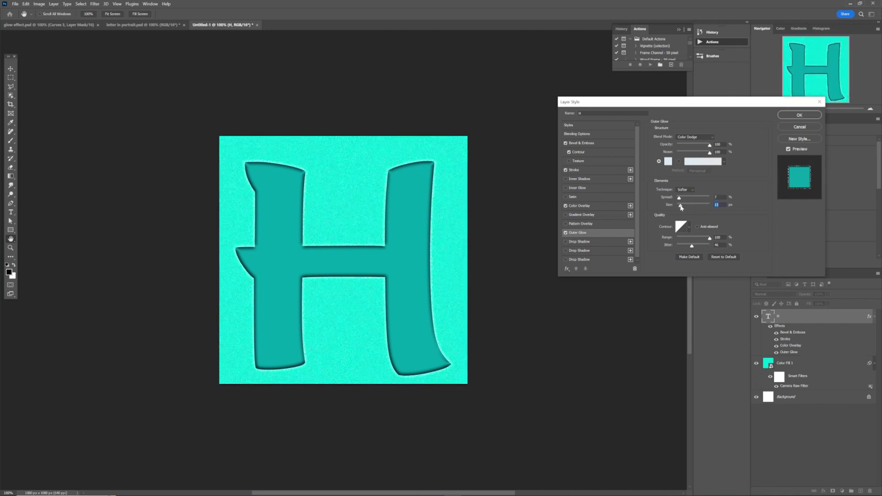
Add a black drop shadow to the H and raise its stroke size to 6 px.
click(565, 251)
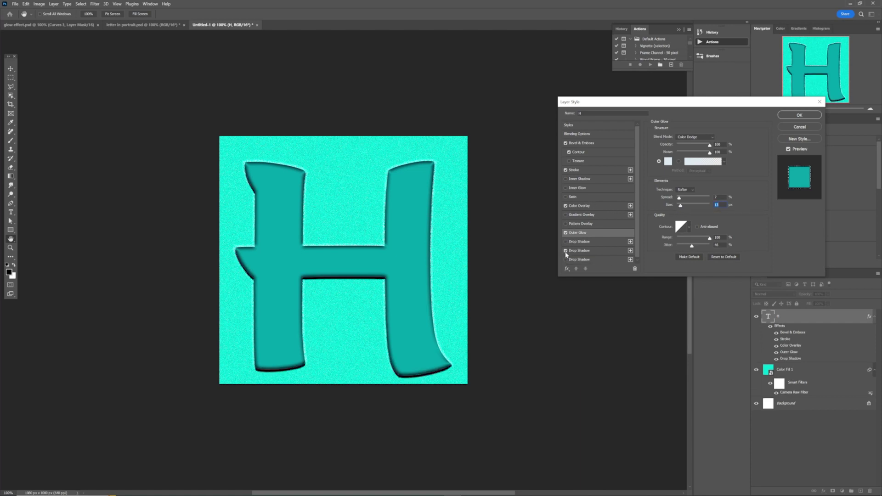
click(583, 252)
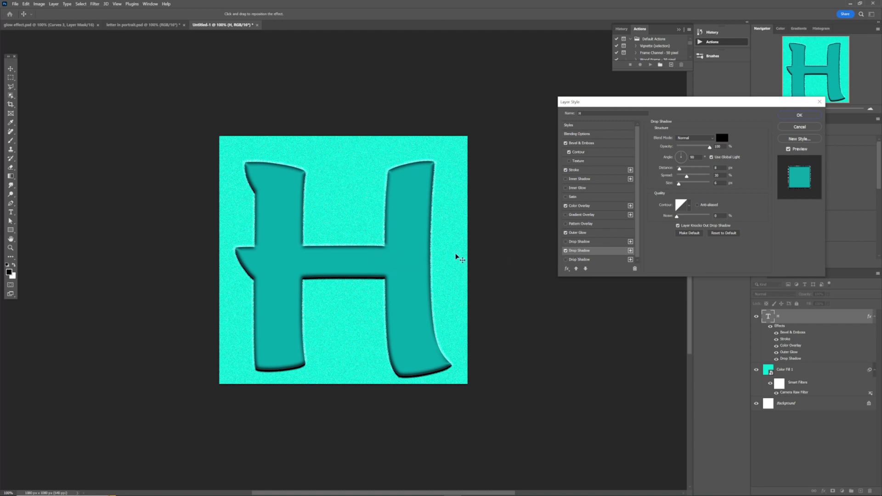
click(580, 171)
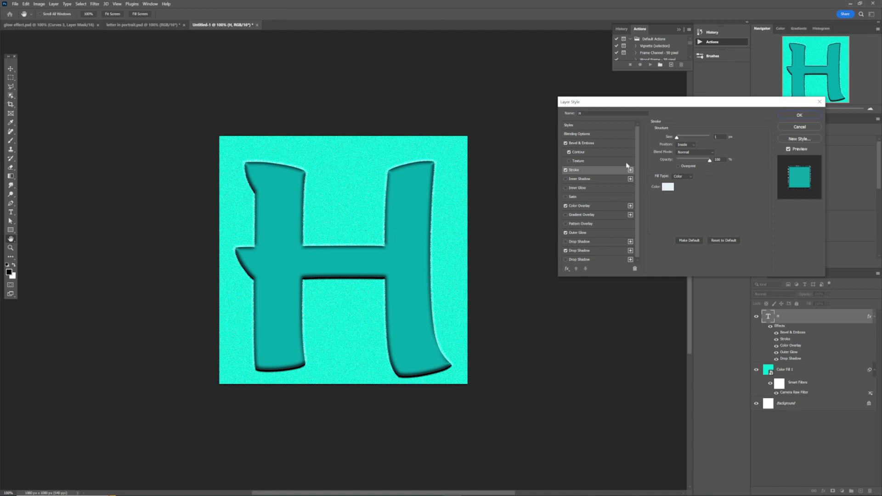
click(679, 137)
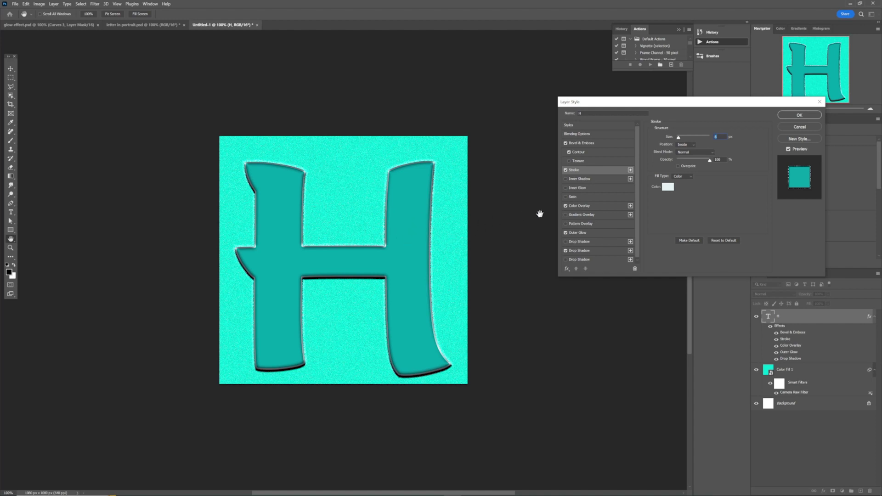
Confirm the H's styles, place the jumping-man photo above it, and Object-Select the man.
click(794, 116)
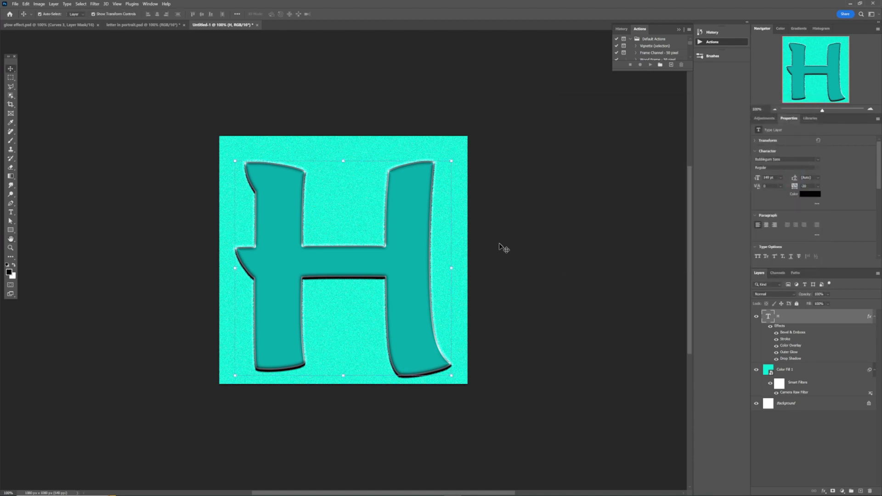
click(509, 265)
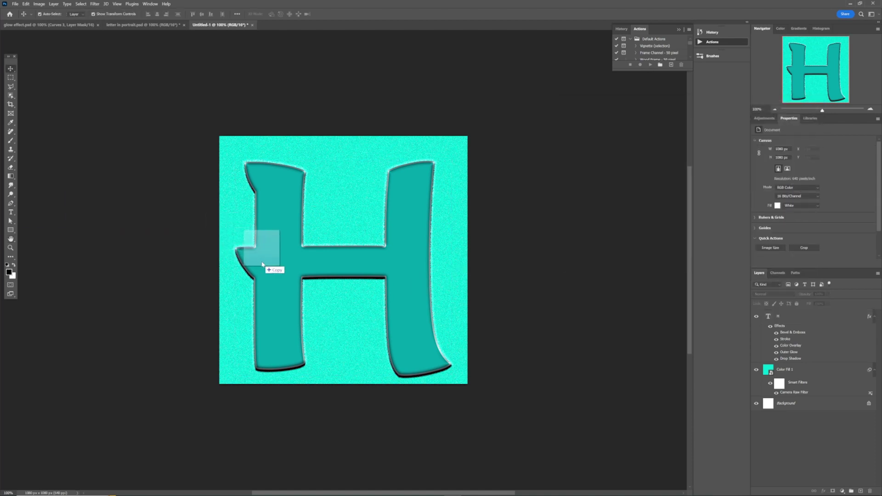
drag(167, 223, 252, 261)
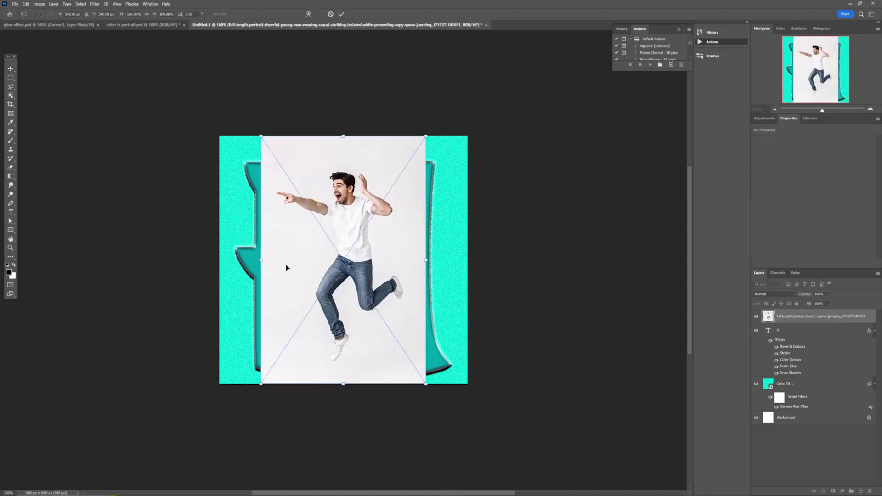
click(342, 14)
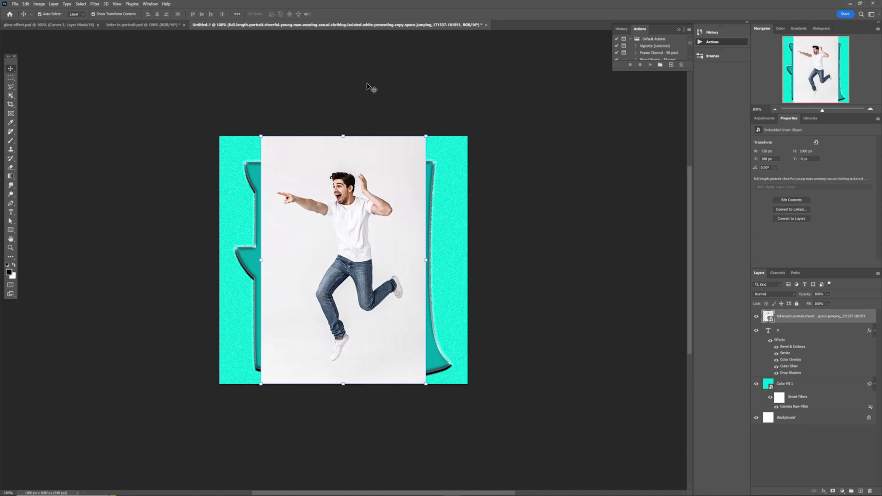
click(11, 95)
mouse_move(275, 161)
mouse_down()
mouse_move(413, 354)
mouse_move(415, 374)
mouse_up()
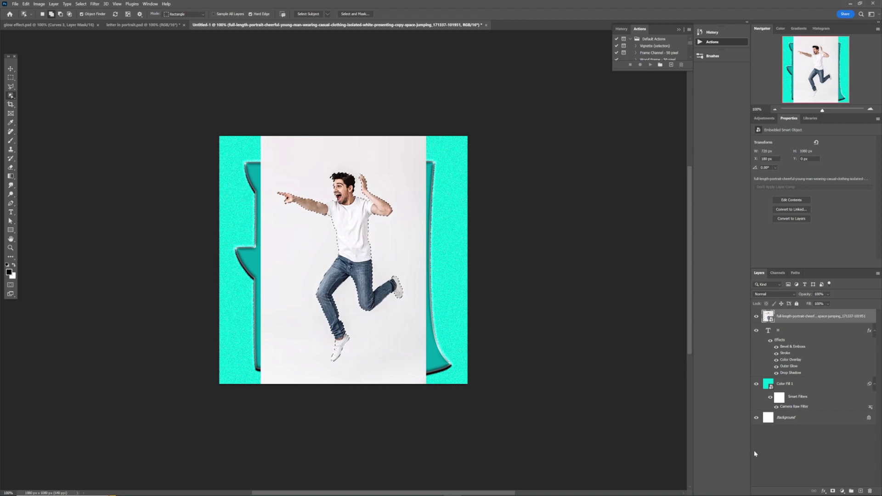
Mask out the photo's white background and move the man onto the H's right leg.
click(834, 491)
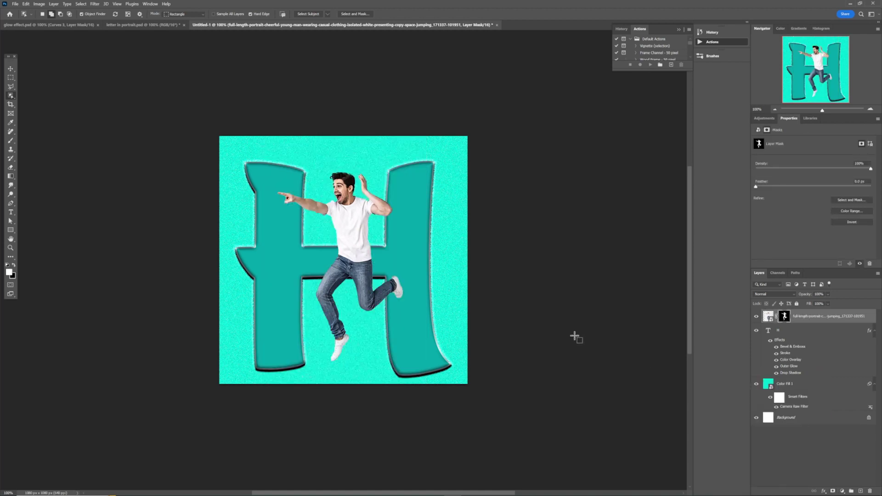
key(v)
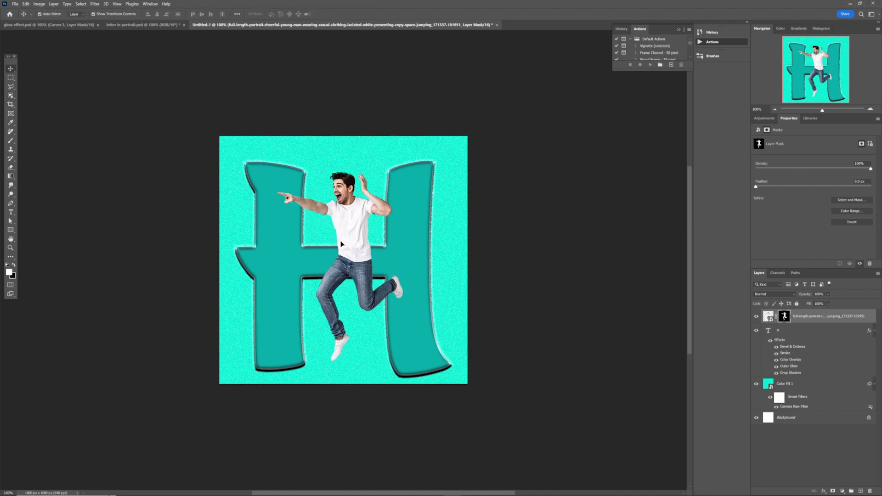
drag(341, 244, 401, 244)
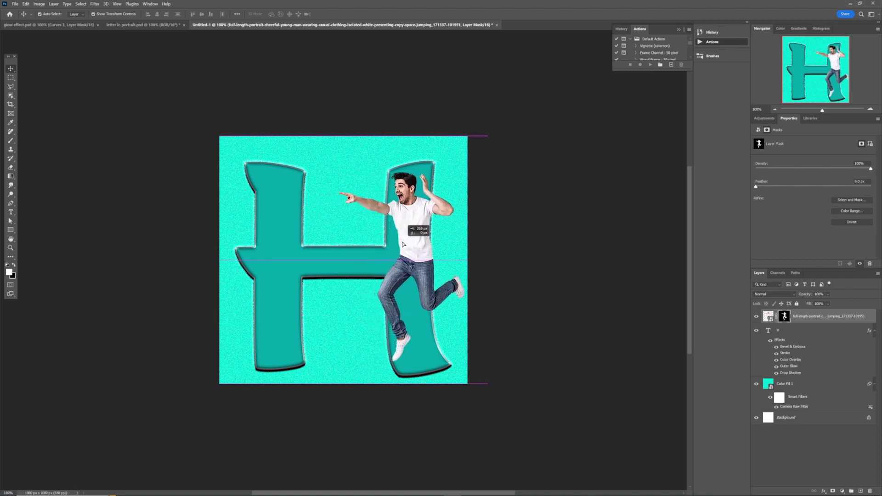
drag(402, 243, 409, 255)
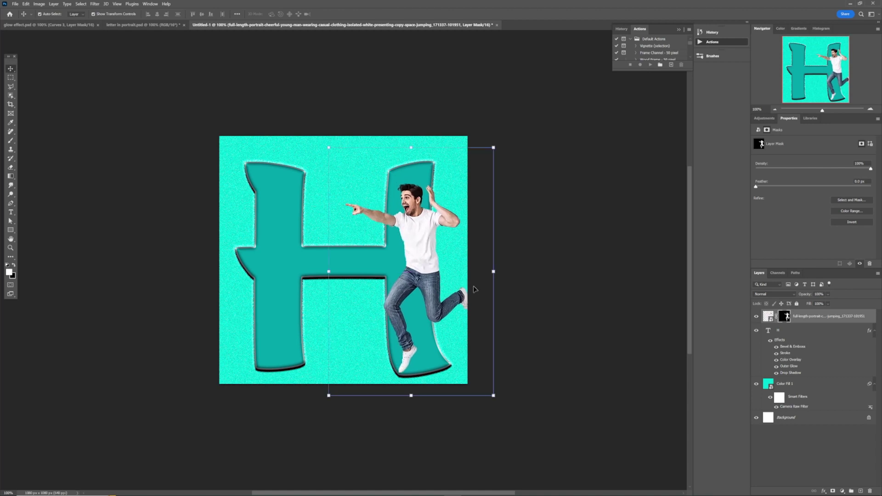
Finish placing the man over the H and convert the masked photo to a smart object.
click(767, 316)
right_click(799, 322)
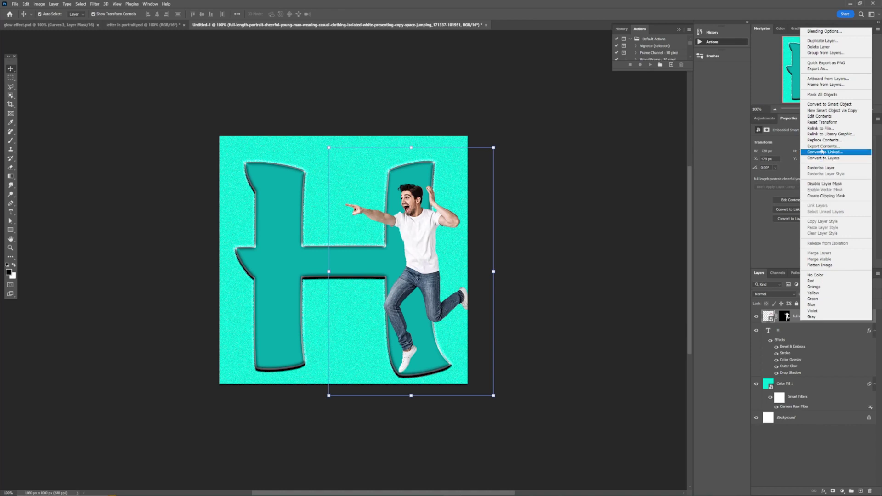
click(817, 105)
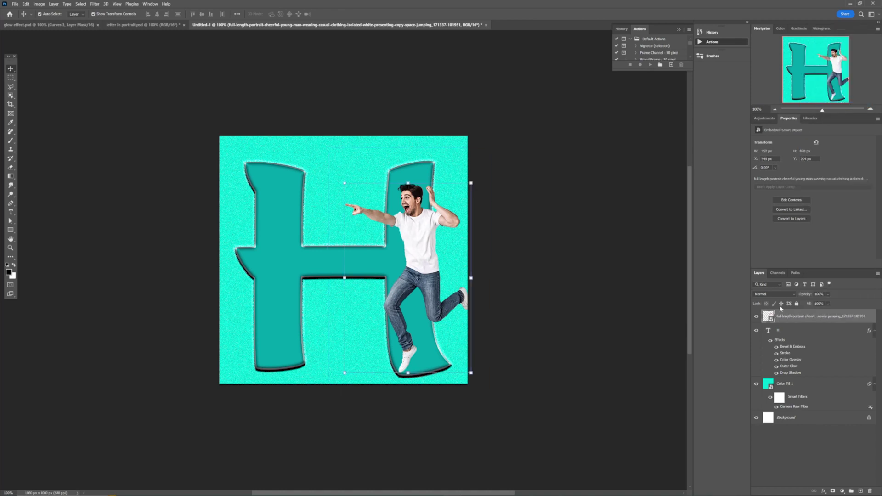
key(b)
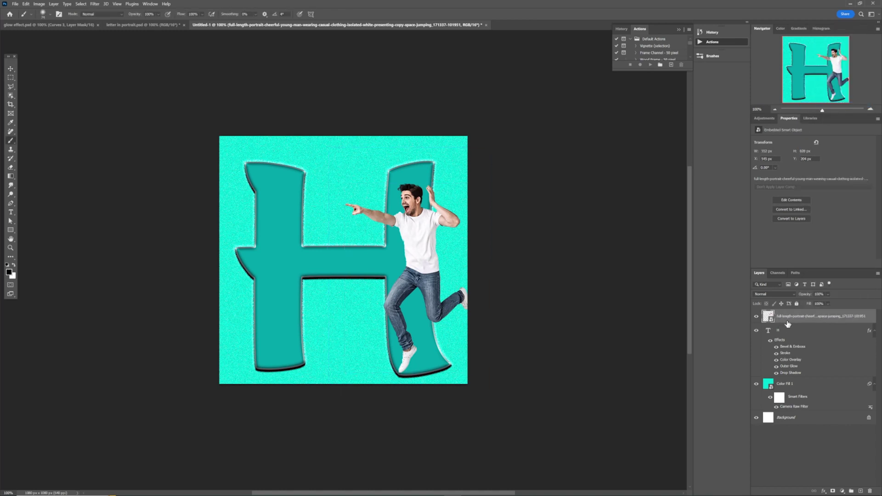
Clip the man photo to the H layer, then duplicate it as an unclipped copy.
right_click(787, 324)
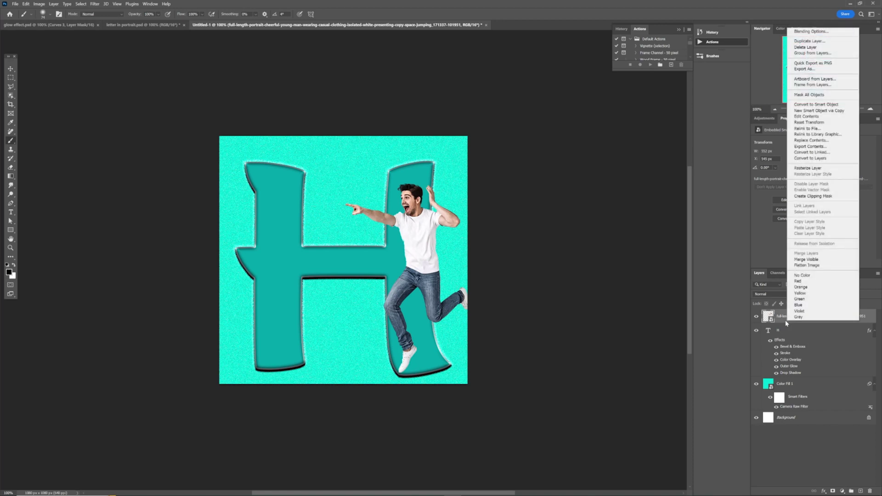
click(804, 197)
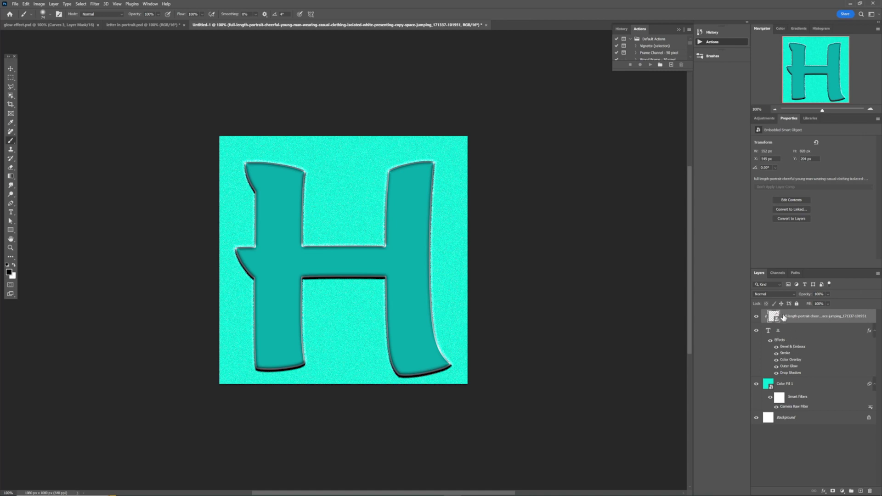
key(ctrl+j)
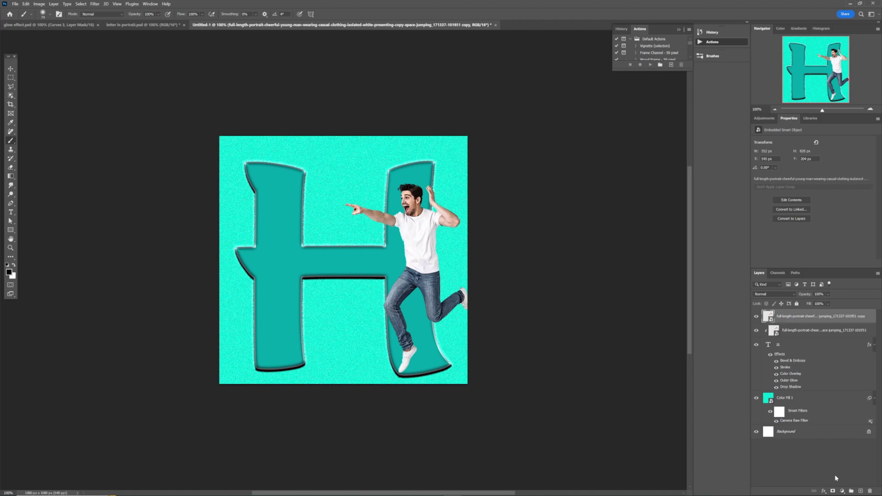
Add a layer mask to the man copy and select everything outside the H.
click(833, 491)
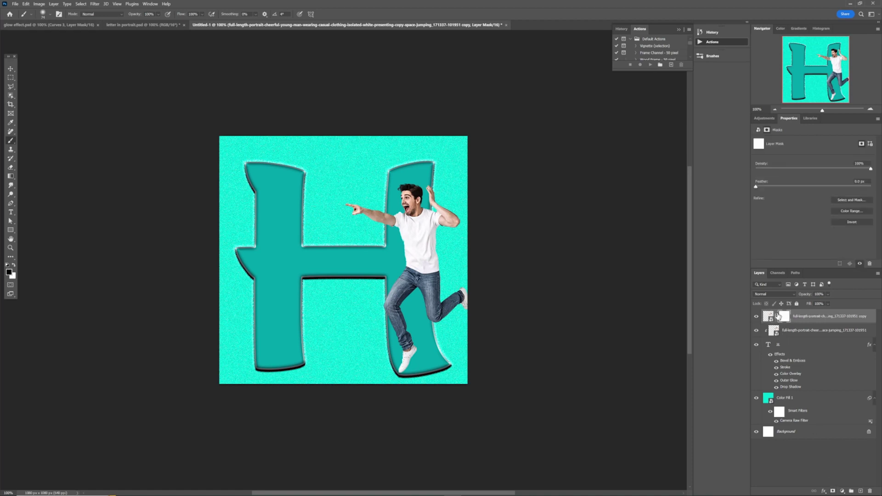
click(790, 348)
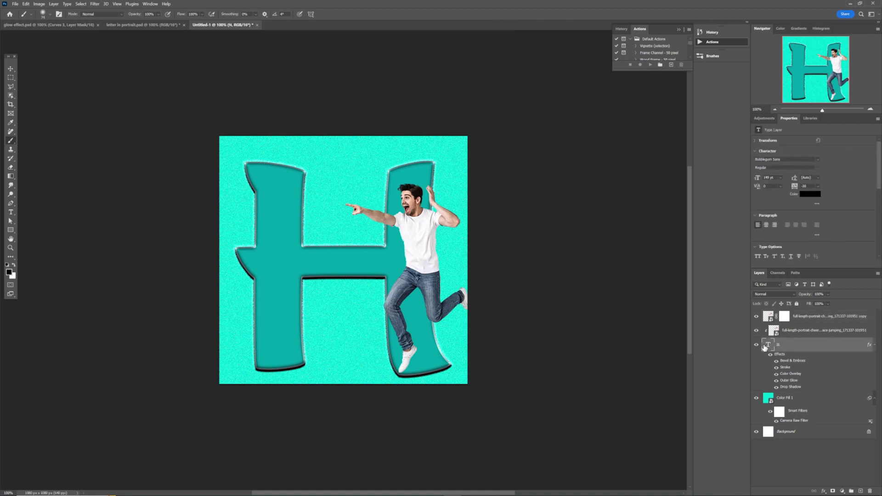
right_click(764, 346)
click(778, 366)
click(79, 4)
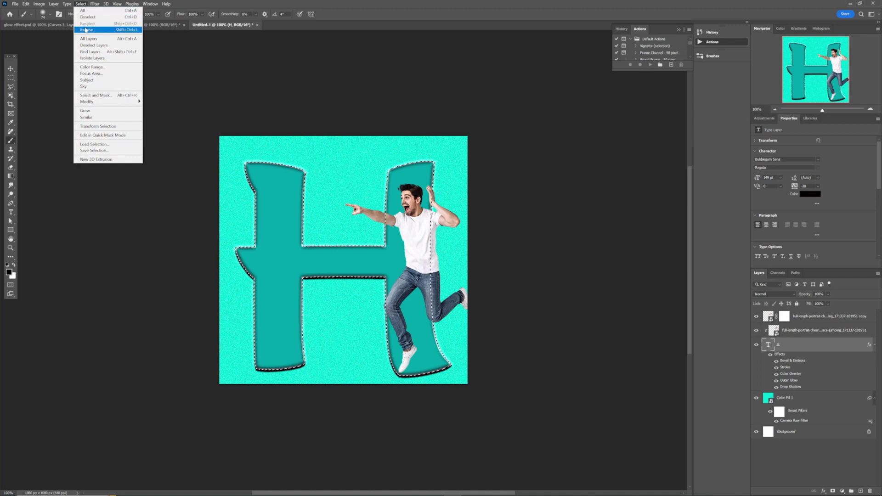
click(86, 30)
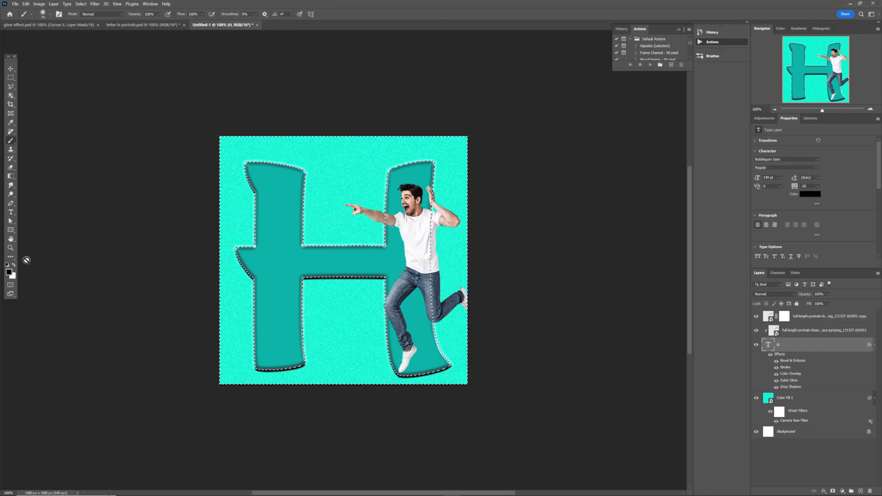
Paint black on the mask to hide the man's back foot, then deselect.
click(783, 316)
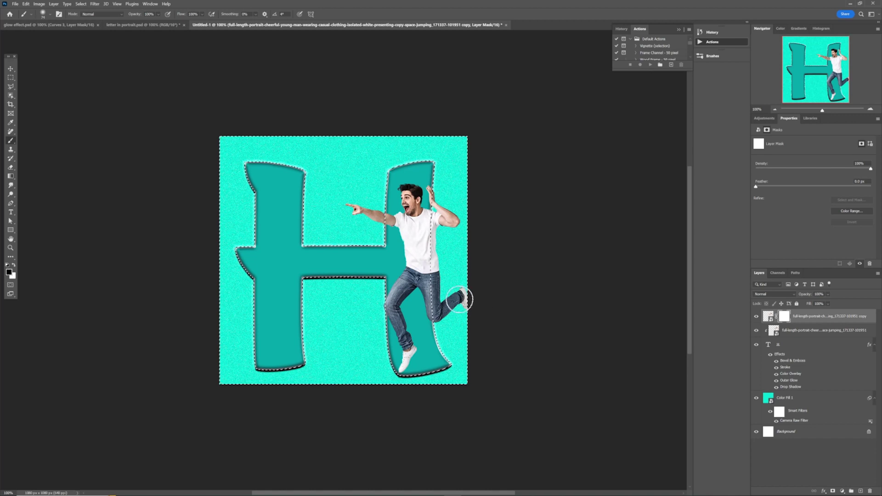
mouse_move(459, 299)
mouse_down()
mouse_move(463, 290)
mouse_move(439, 313)
mouse_move(449, 193)
mouse_move(458, 217)
mouse_move(443, 226)
mouse_move(437, 183)
mouse_move(438, 350)
mouse_move(456, 368)
mouse_move(433, 256)
mouse_move(443, 251)
mouse_move(443, 156)
mouse_up()
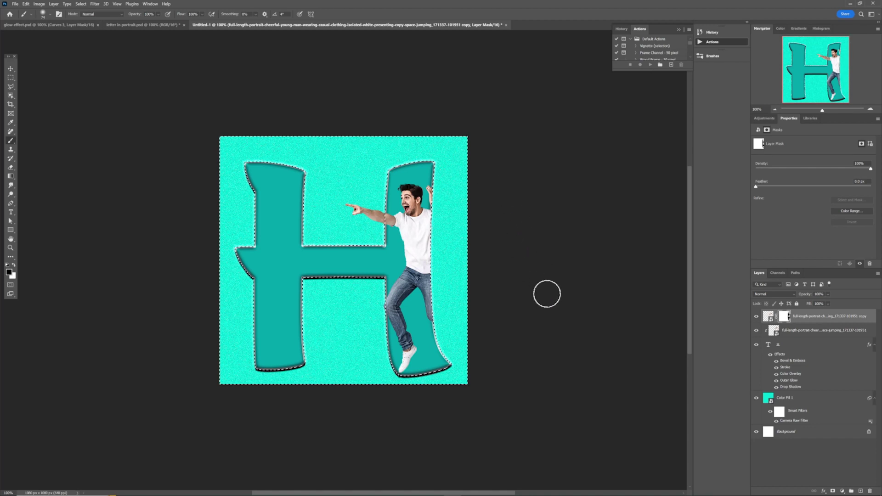
key(ctrl+d)
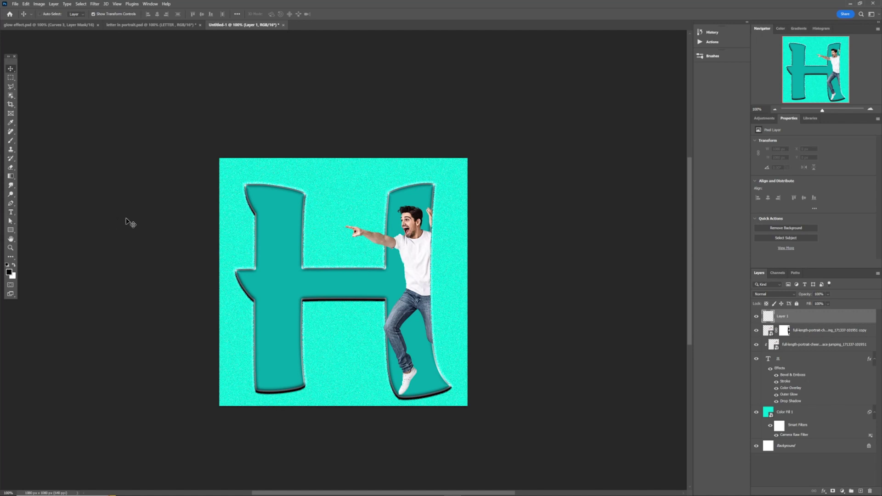
Paste the glowing LETTER title at the square's top, then stamp visible layers into Layer 2.
key(ctrl+v)
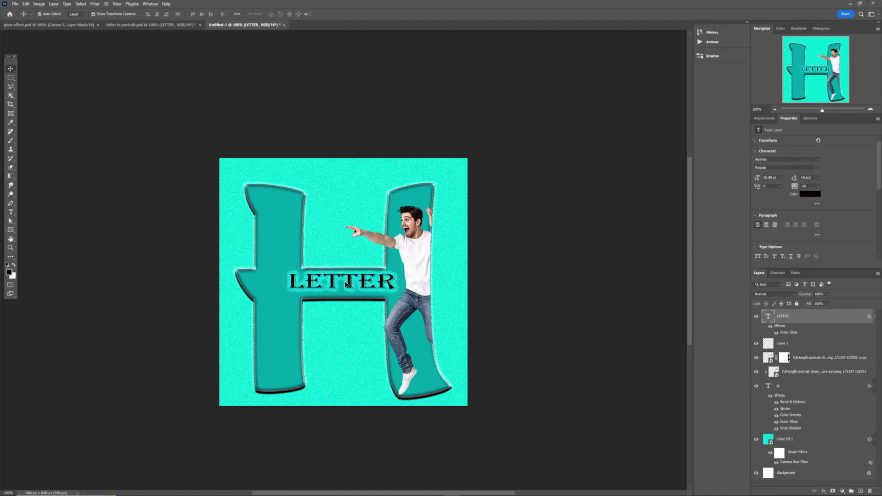
drag(348, 284, 348, 173)
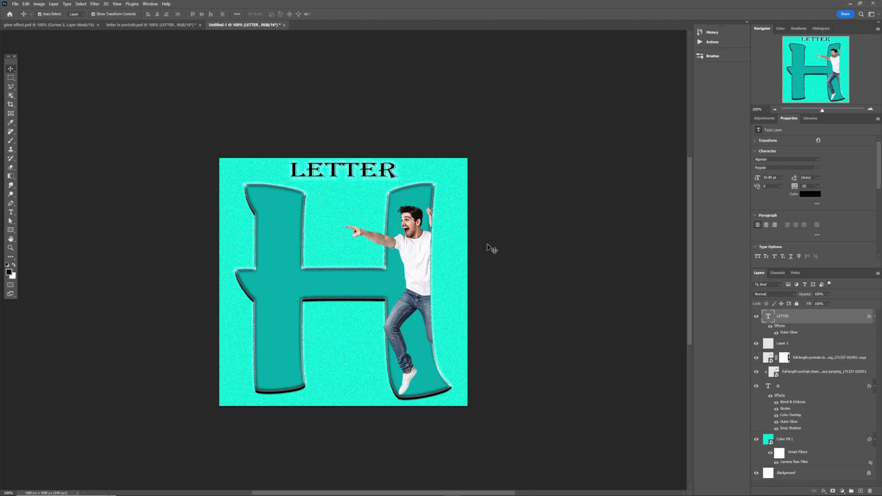
click(598, 279)
click(788, 321)
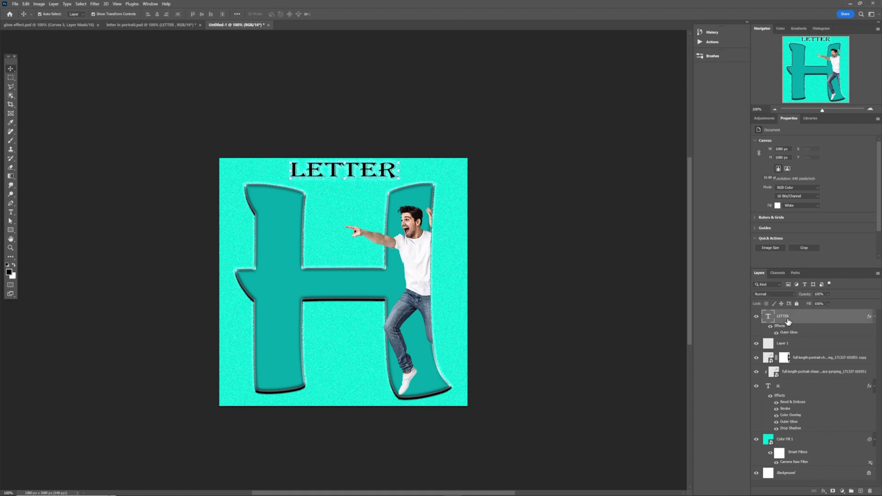
key(ctrl+shift+alt+e)
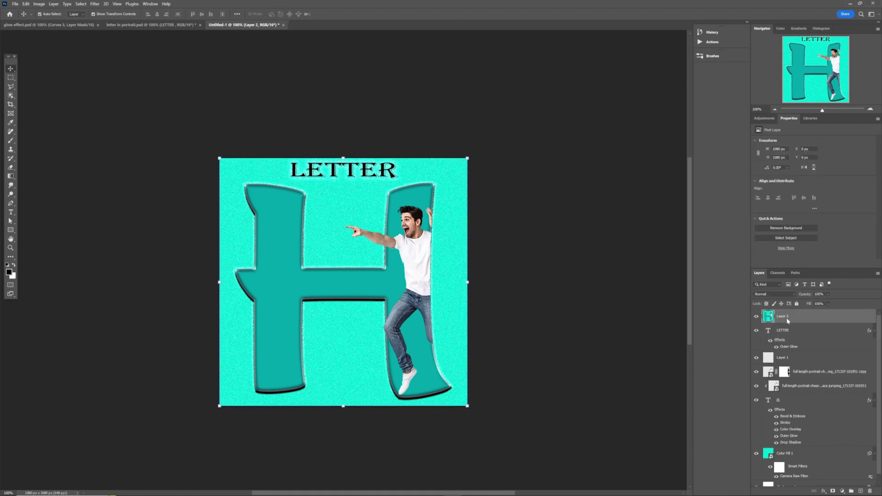
Give merged Layer 2 a Bevel & Emboss layer style.
double_click(811, 320)
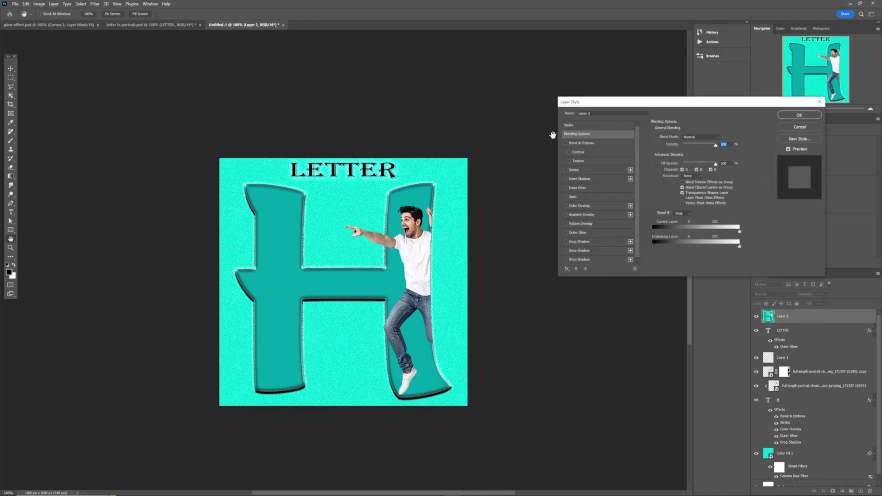
click(566, 143)
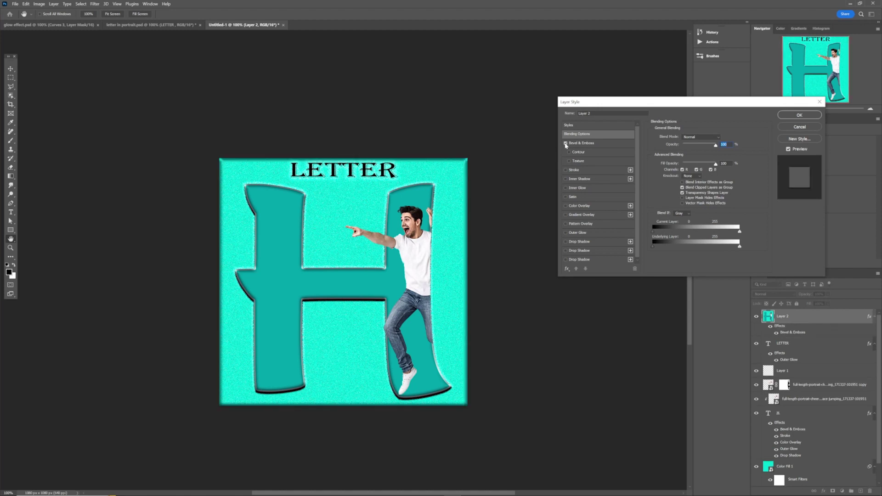
click(798, 115)
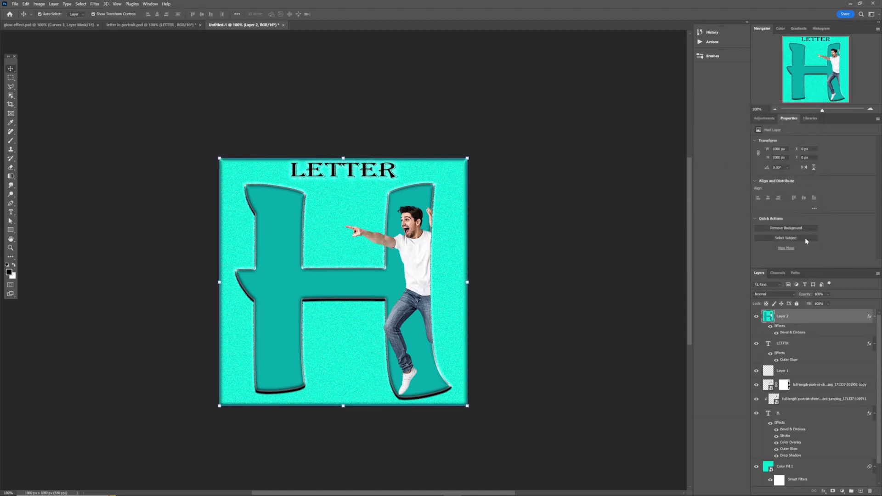
Convert Layer 2 to a smart object for Camera Raw filtering.
right_click(800, 323)
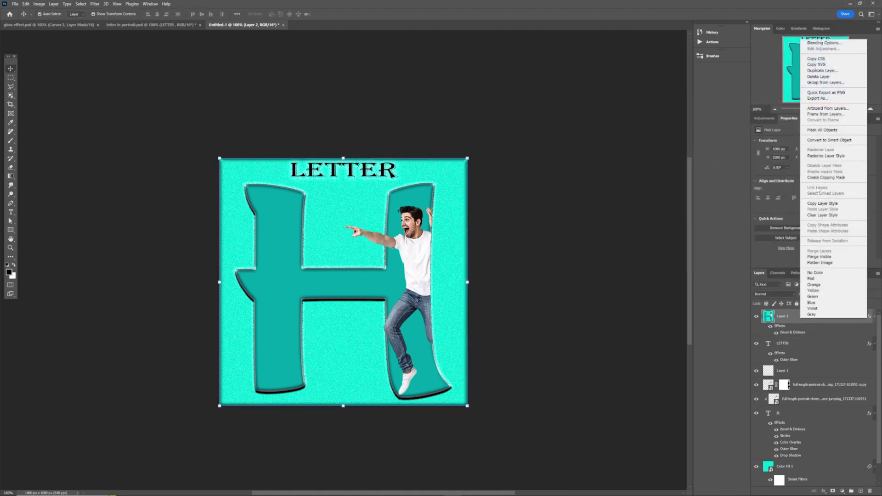
click(816, 140)
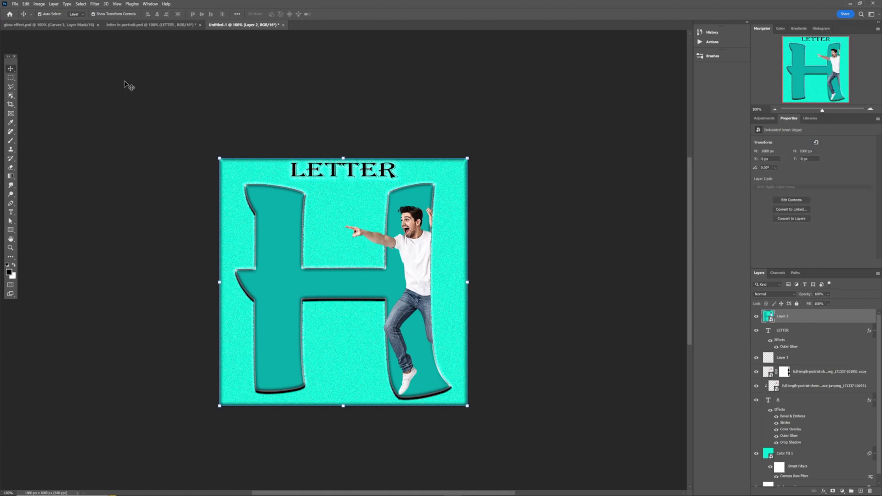
click(94, 4)
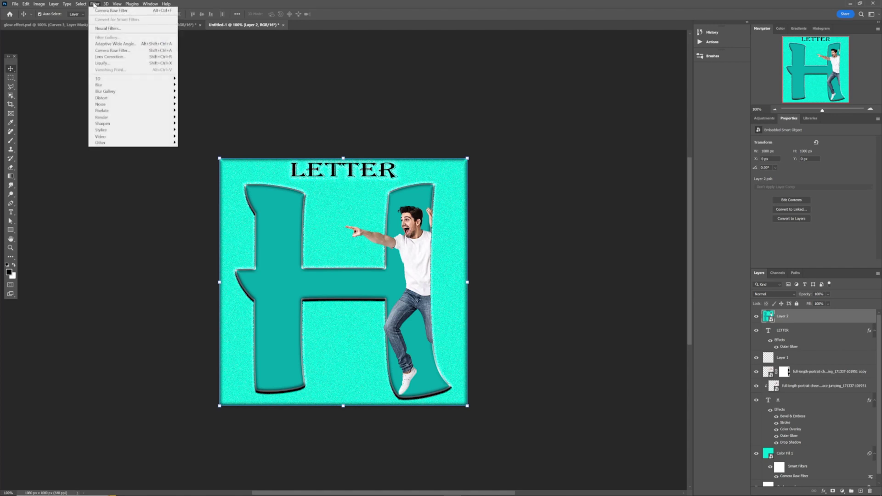
In Camera Raw with before/after view, raise Contrast to +35 and Blacks to -31.
click(113, 51)
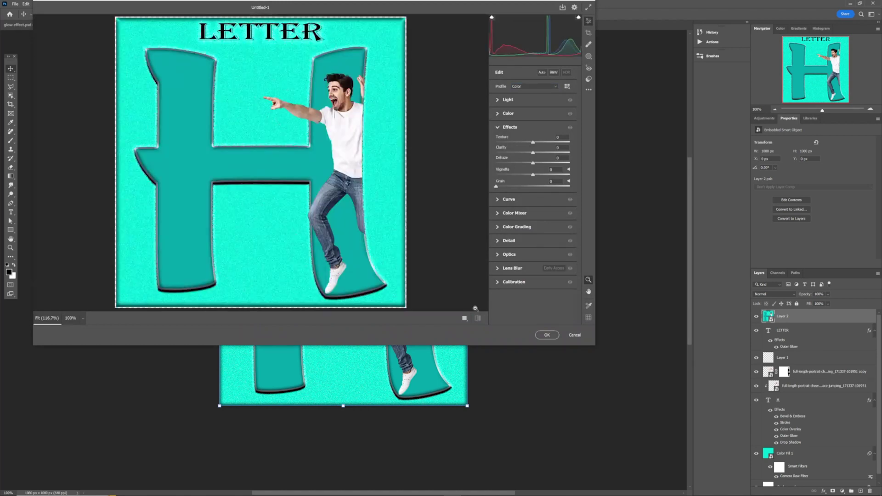
click(465, 318)
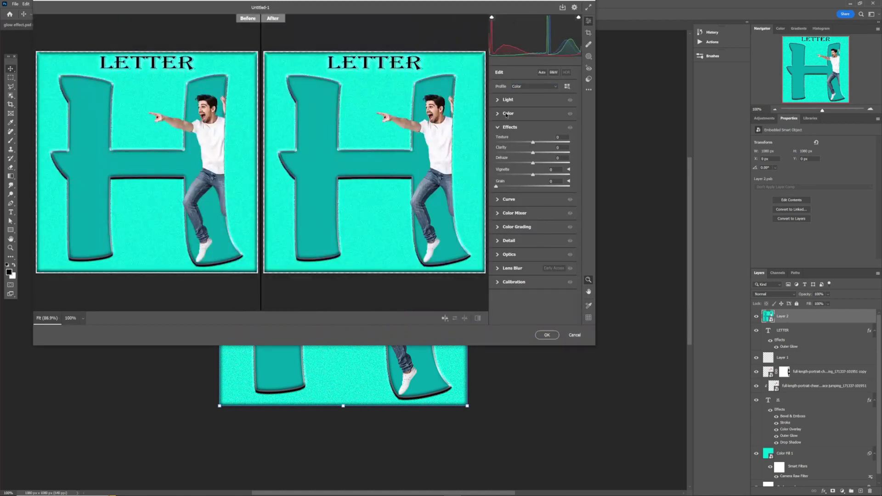
click(498, 100)
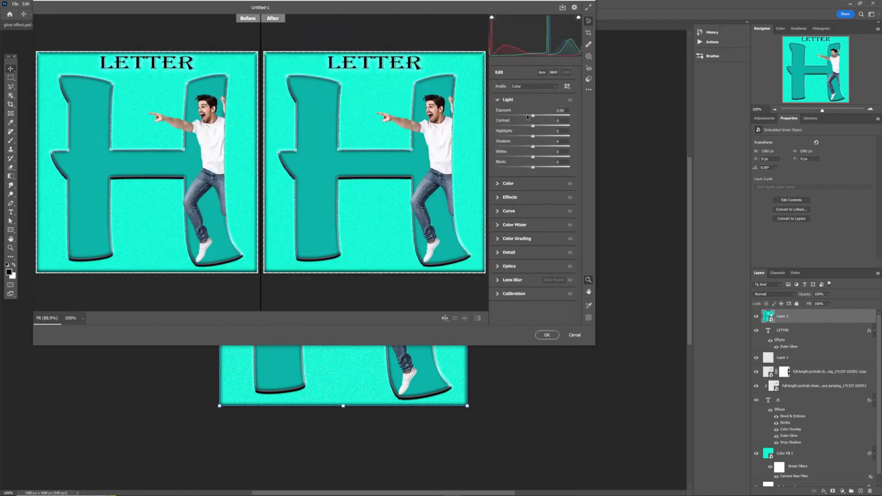
mouse_move(532, 126)
mouse_down()
mouse_move(546, 126)
mouse_move(525, 138)
mouse_move(543, 147)
mouse_up()
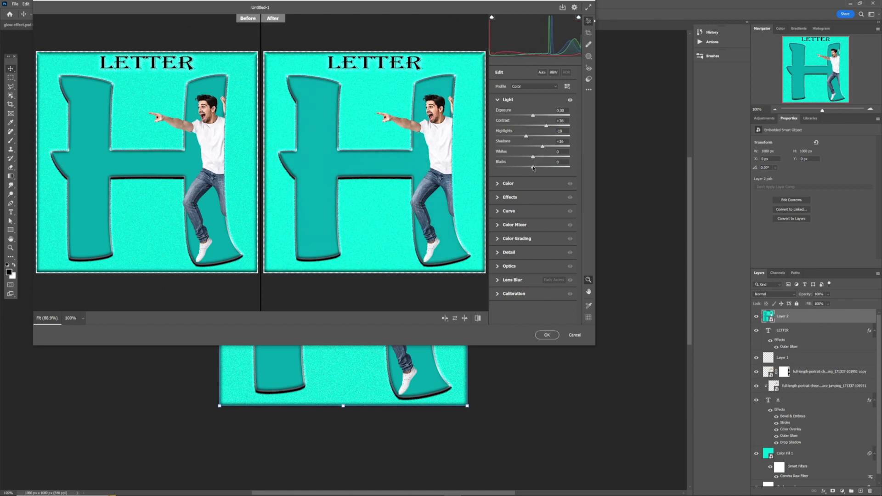
drag(526, 168, 524, 168)
Add Texture +24 and a -9 vignette, check sharpening, and apply the filter.
click(499, 197)
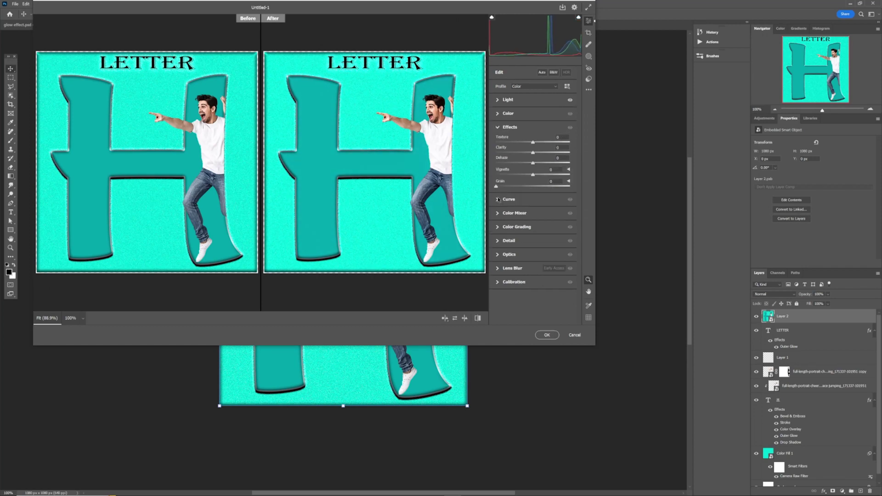
drag(533, 144, 542, 144)
drag(532, 175, 526, 176)
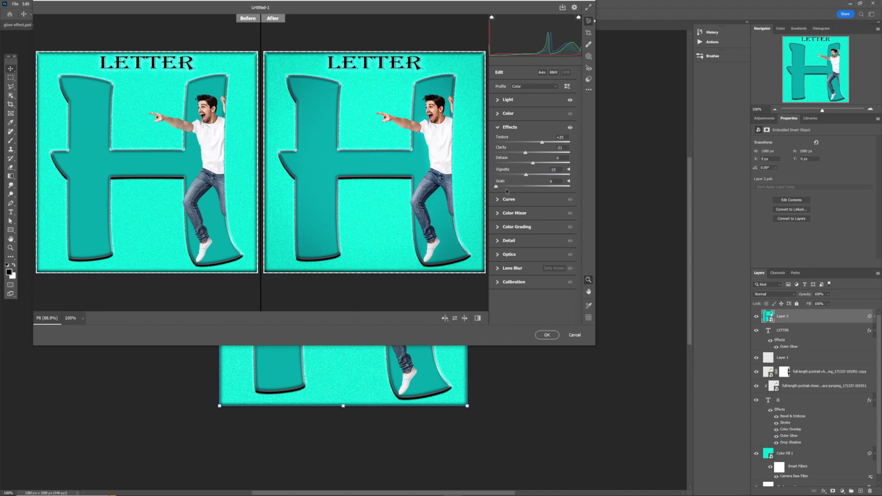
click(498, 241)
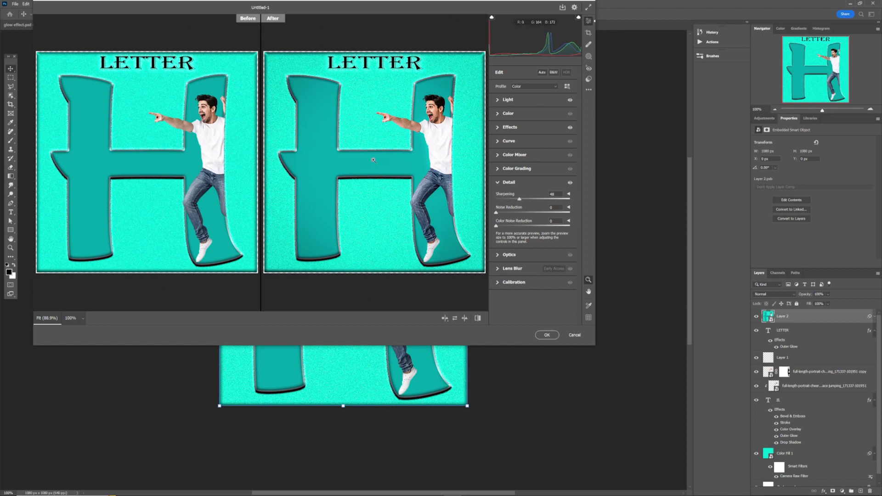
click(547, 336)
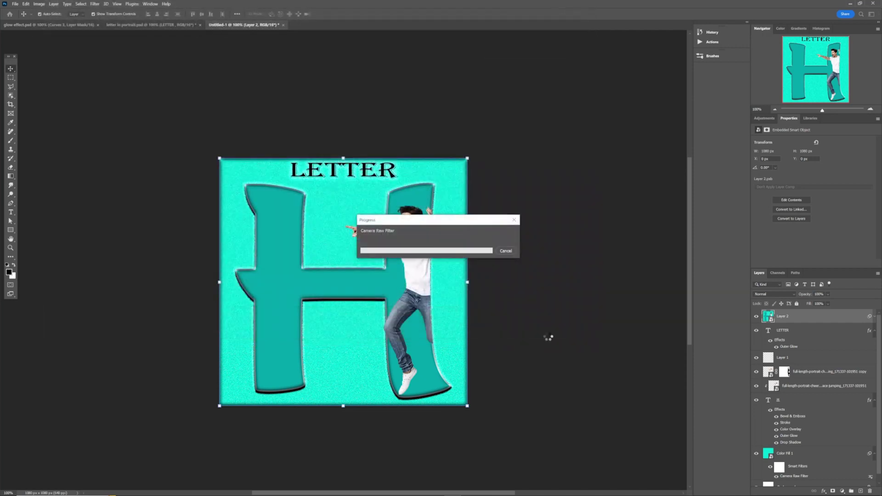